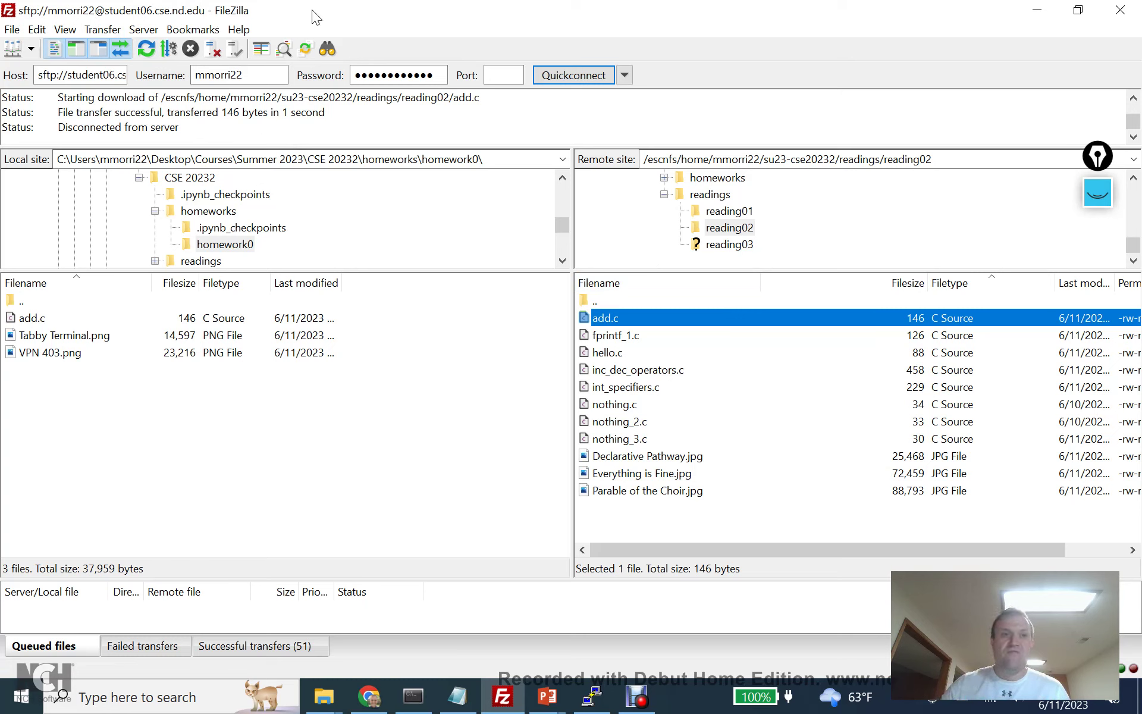
left_click_drag(63, 75, 115, 75)
left_click(115, 75)
left_click(375, 74)
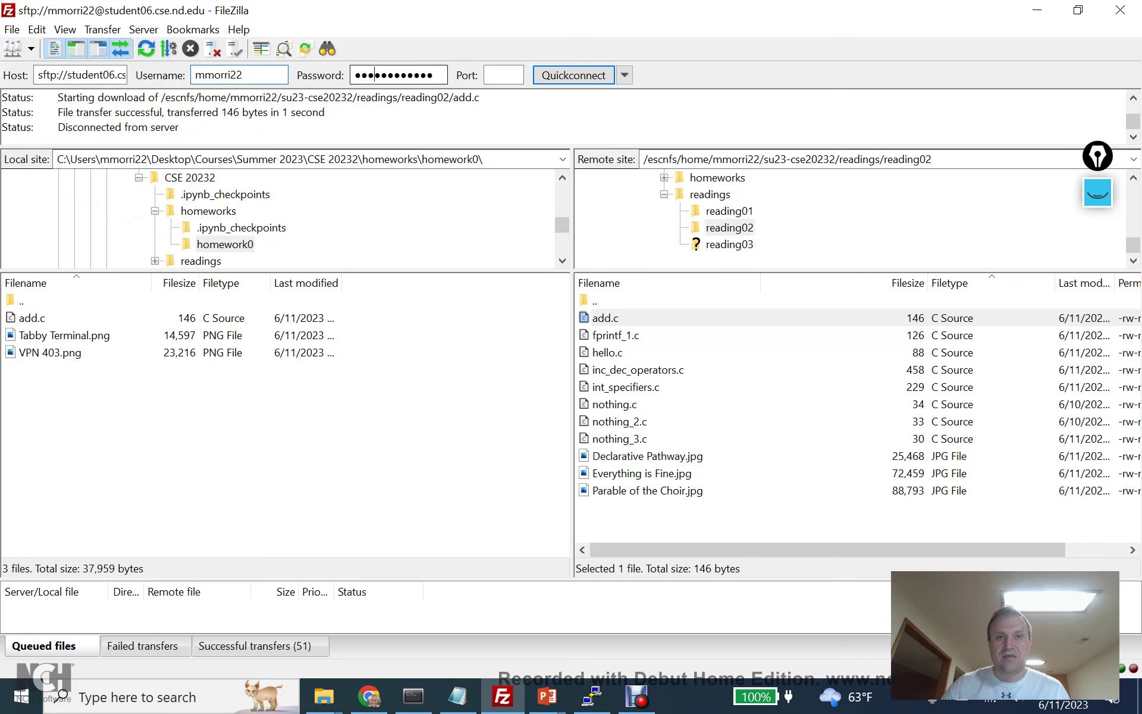
left_click(574, 80)
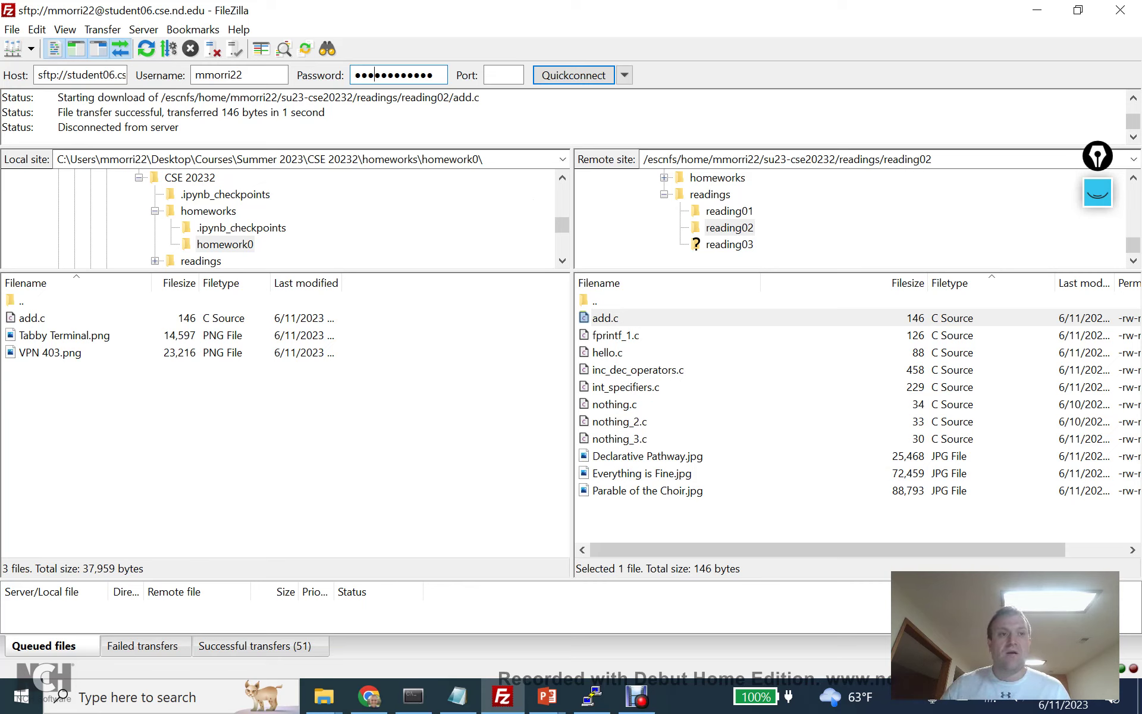
Open the file editing settings and choose to use a custom default editor.
left_click(37, 29)
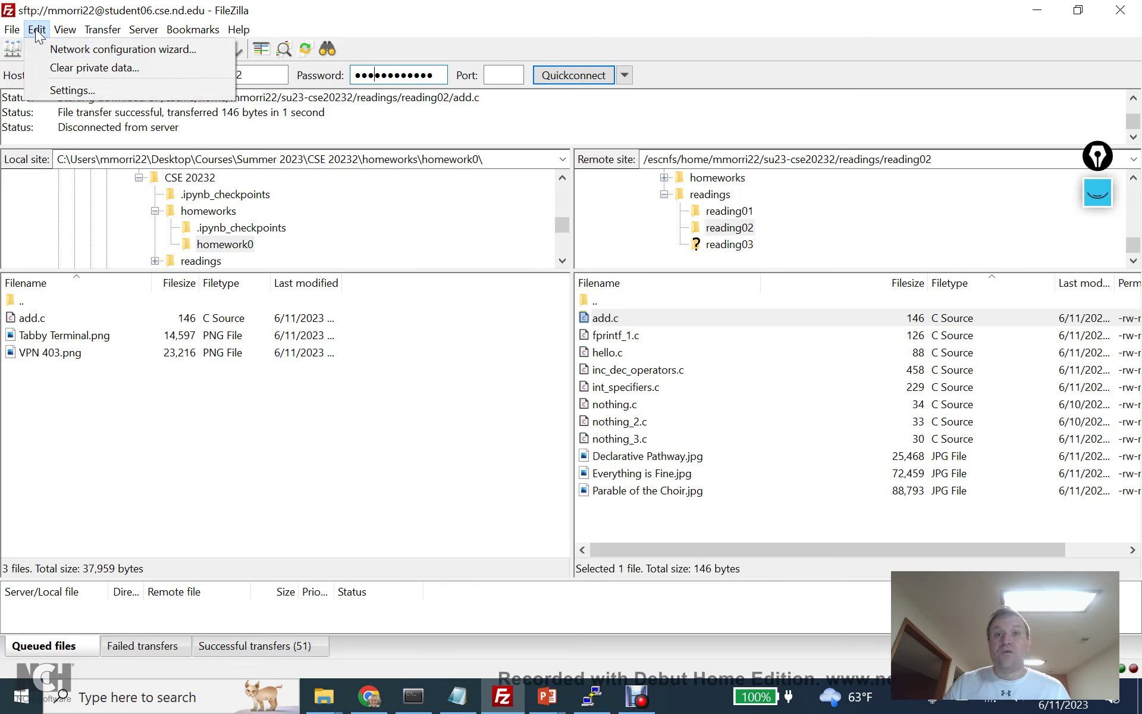
left_click(75, 91)
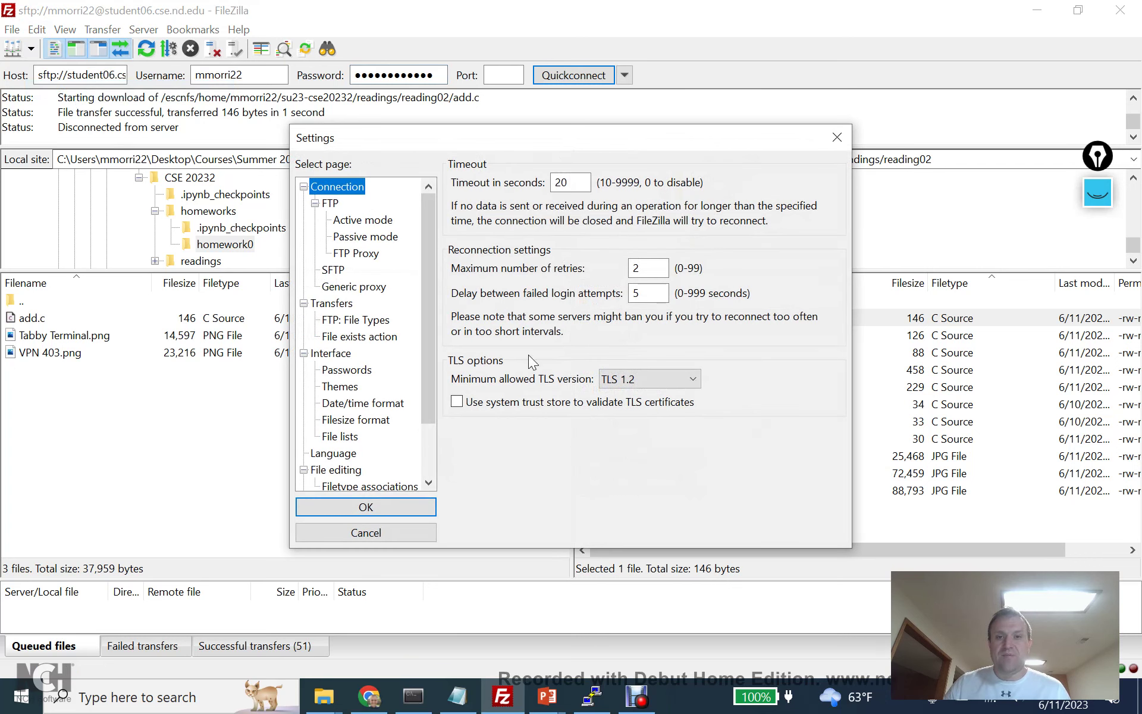
scroll(352, 305, "down", 2)
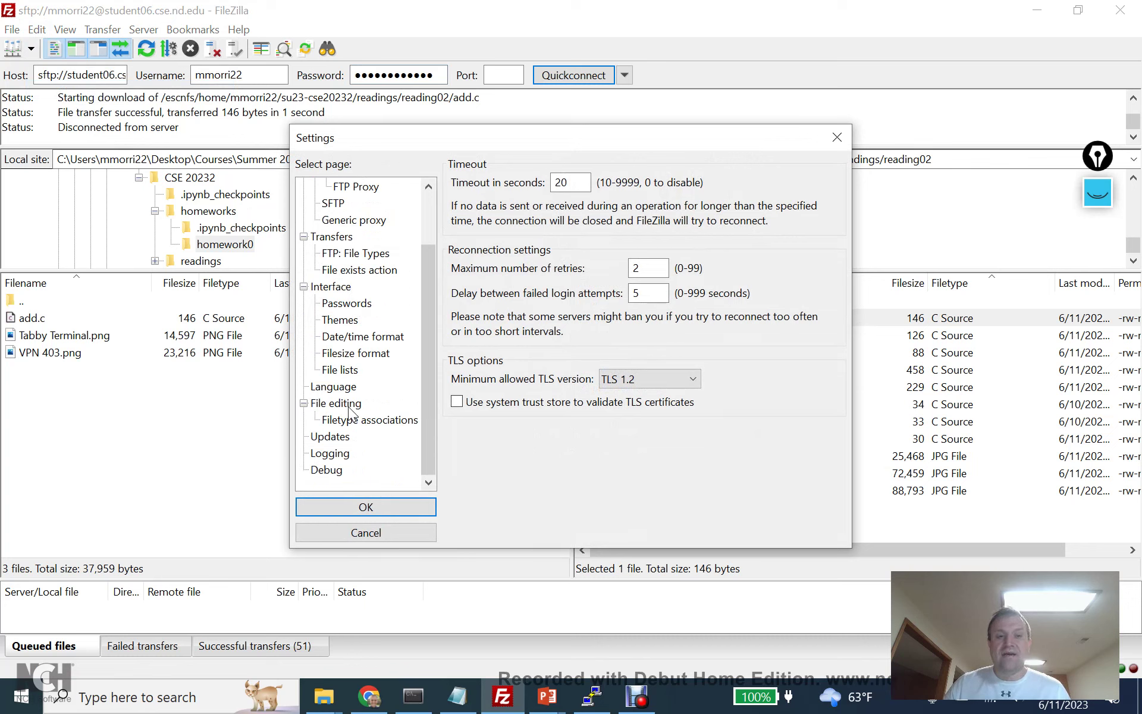
left_click(336, 404)
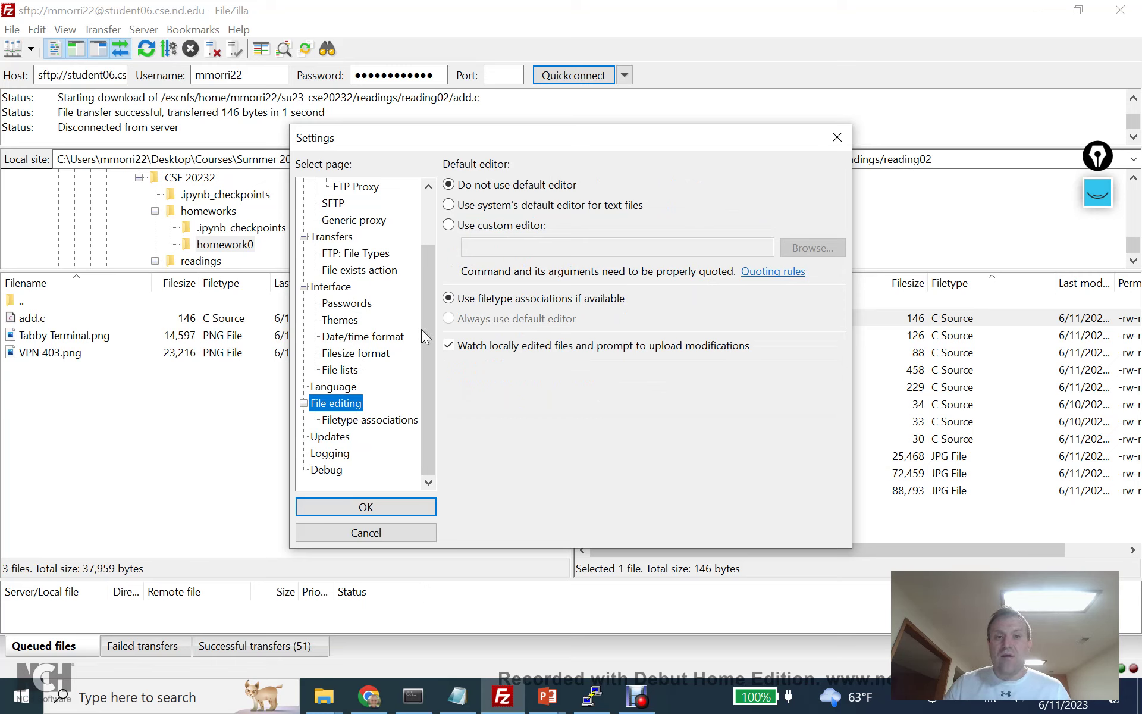
left_click(479, 227)
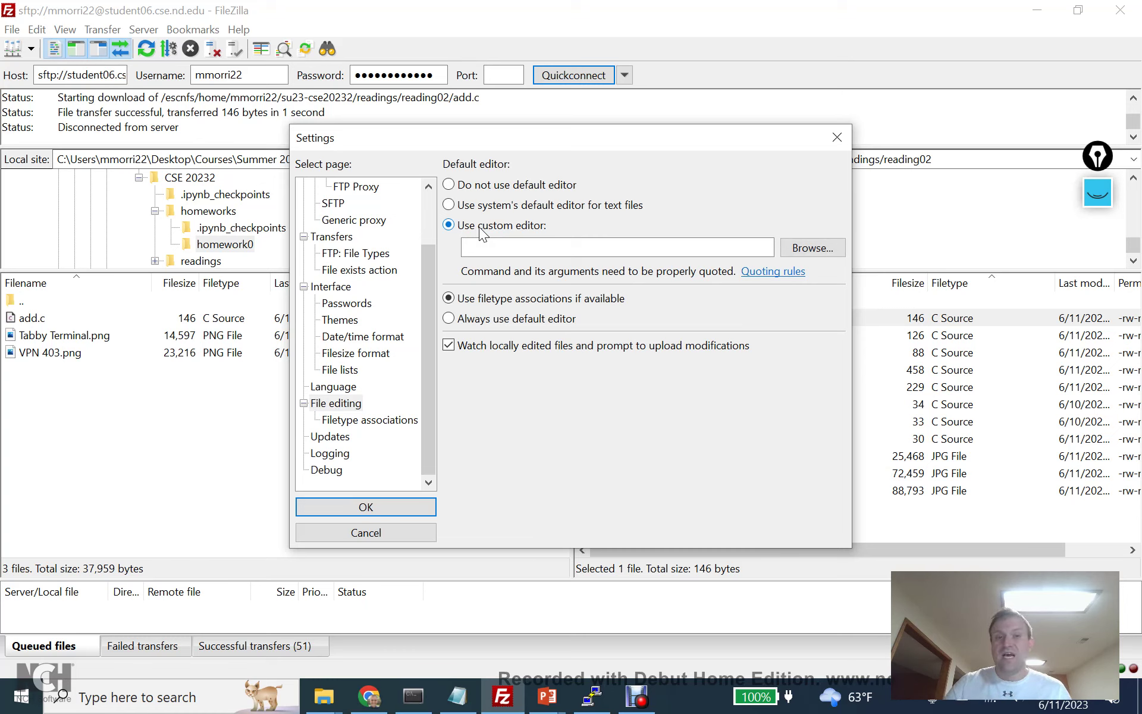
Set C:\Program Files\Pulsar\Pulsar.exe as the custom editor, always use the default editor, and save the settings.
left_click(830, 249)
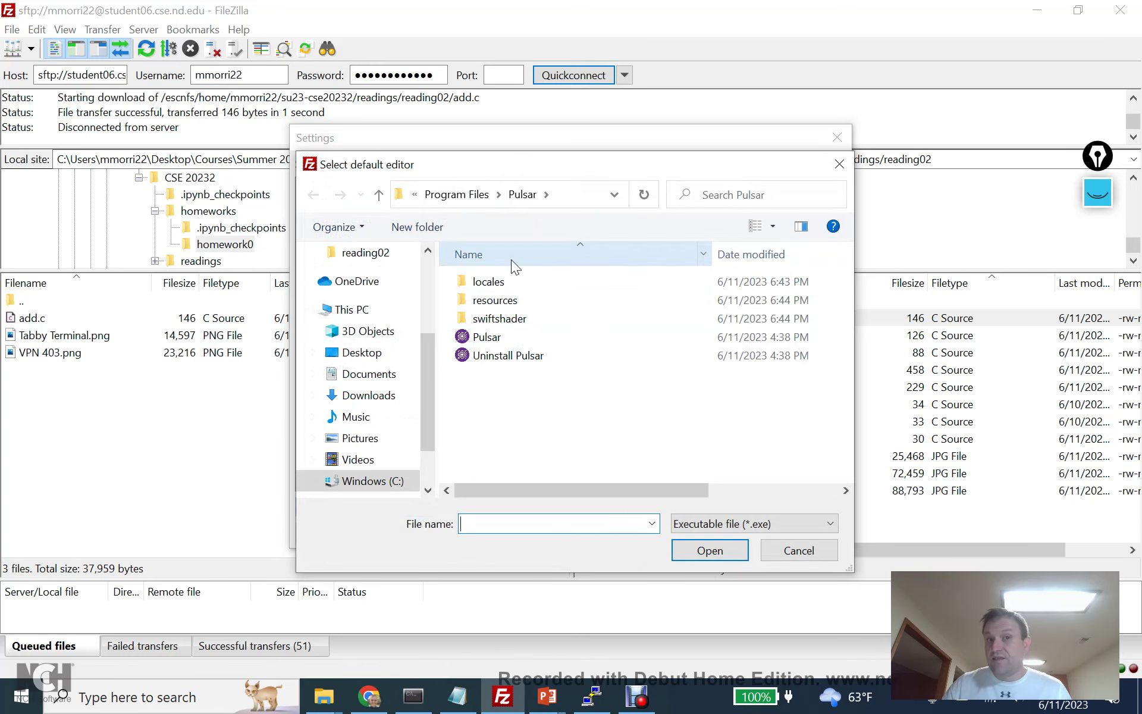
left_click(415, 194)
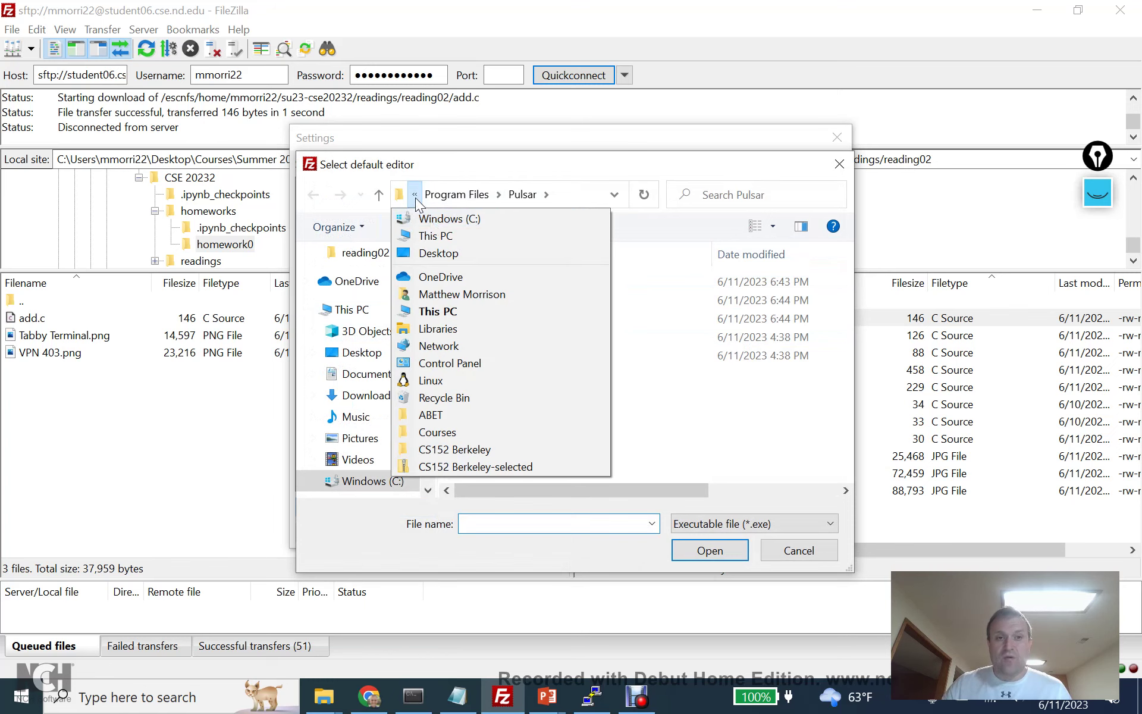
left_click(432, 222)
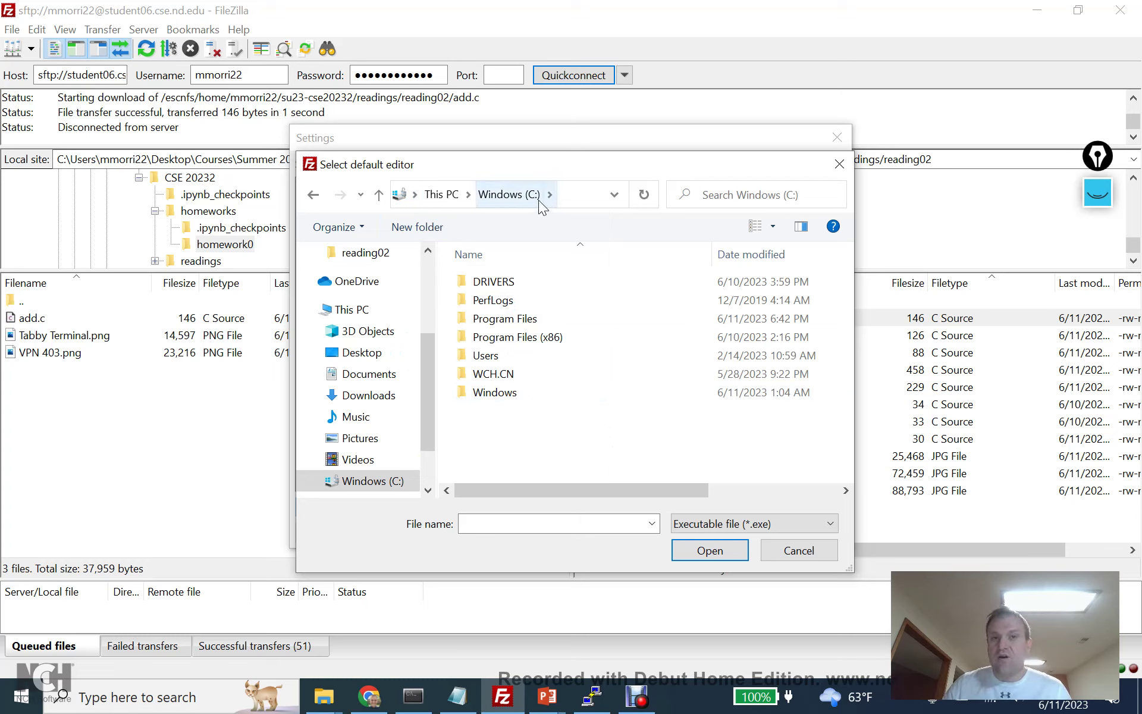
double_click(544, 320)
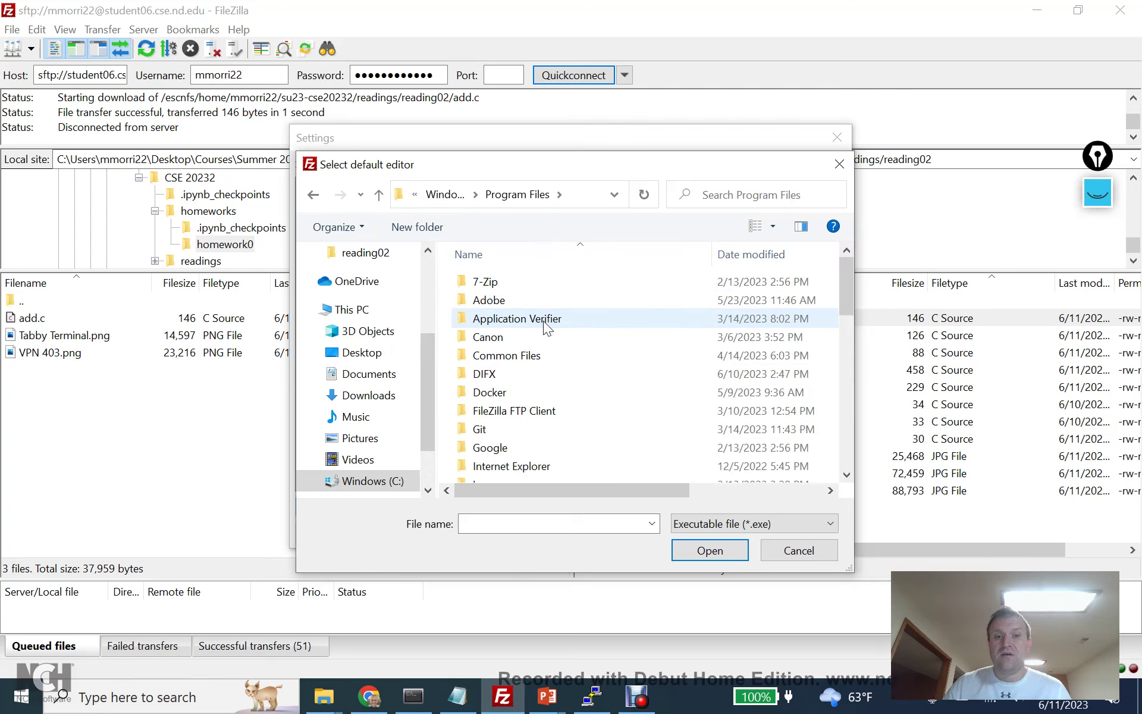
scroll(543, 321, "down", 5)
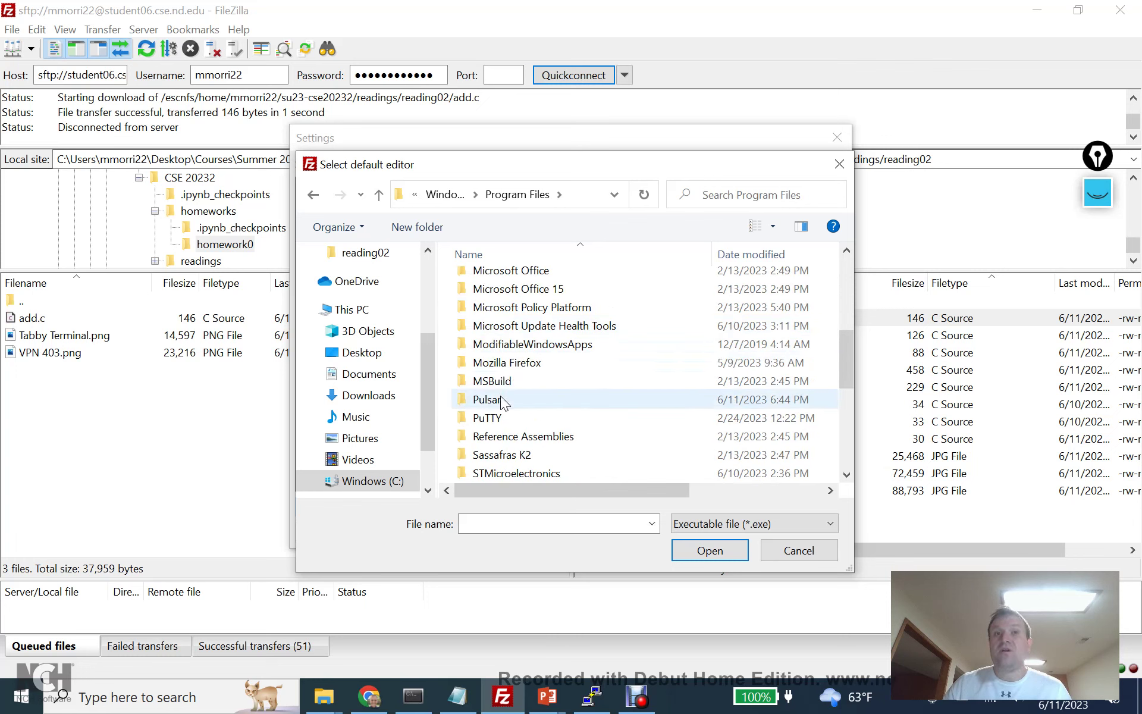
double_click(501, 399)
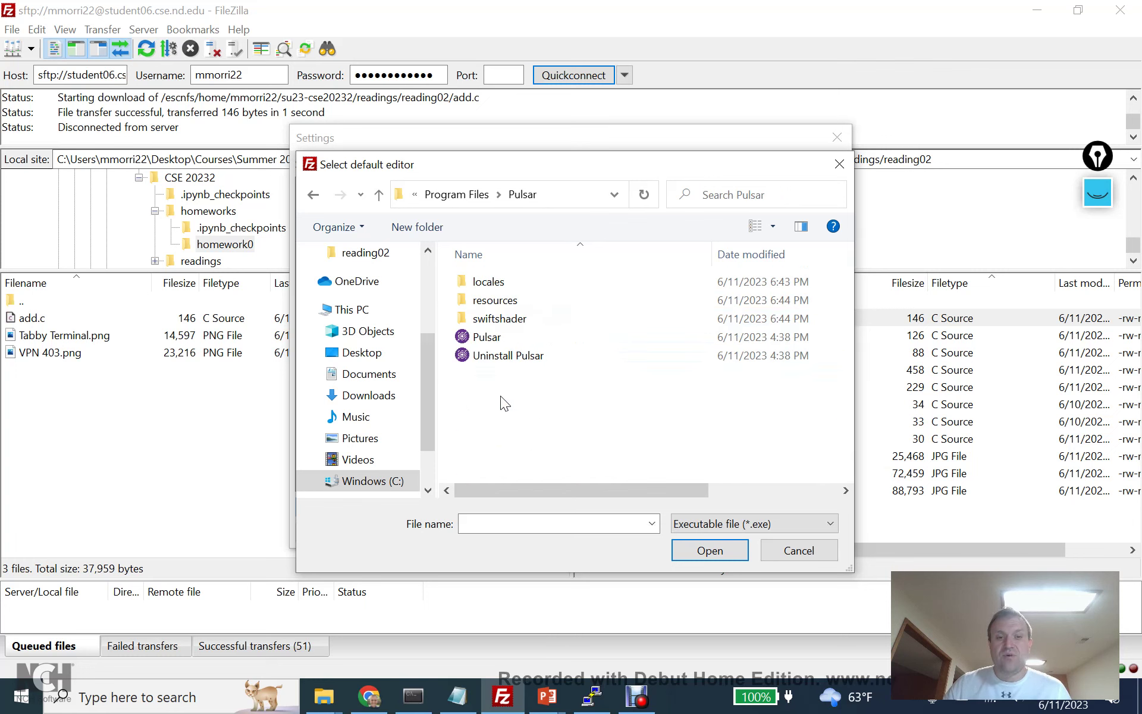
left_click(487, 336)
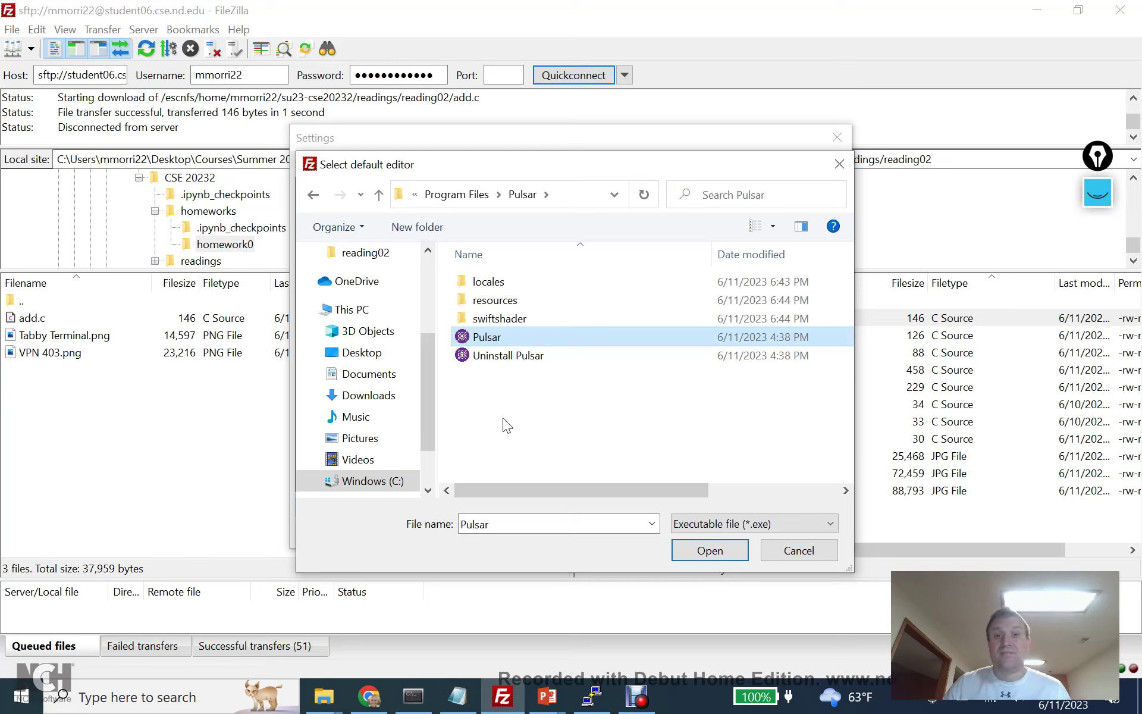
left_click(723, 552)
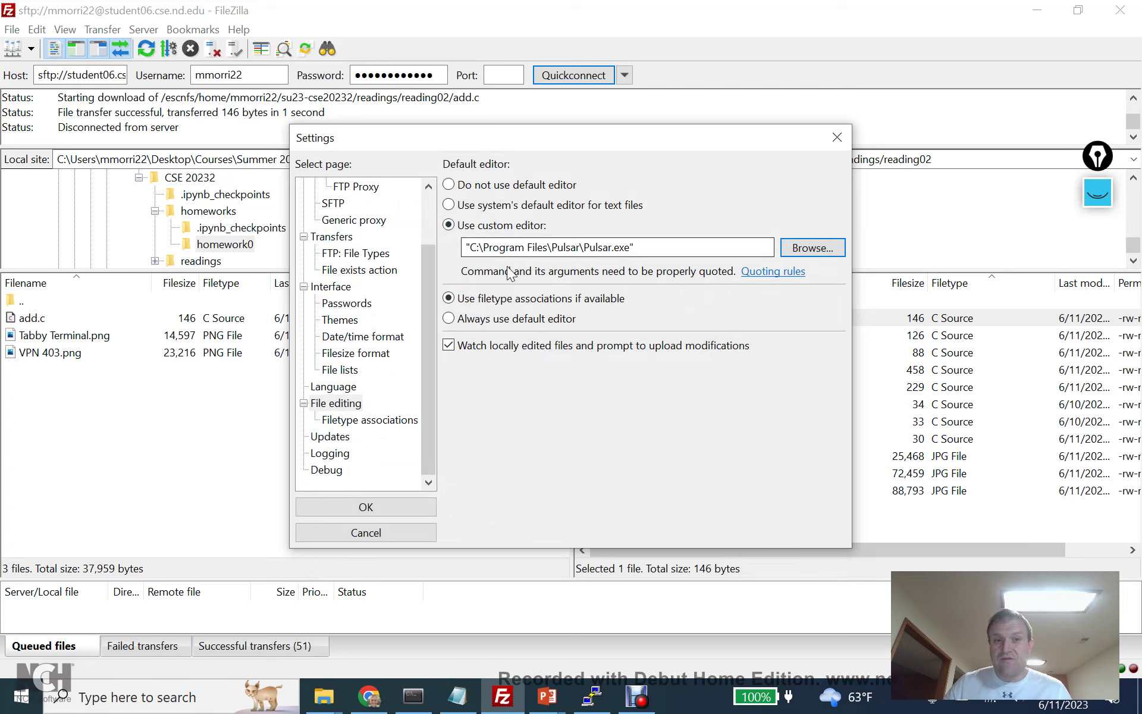
left_click(469, 319)
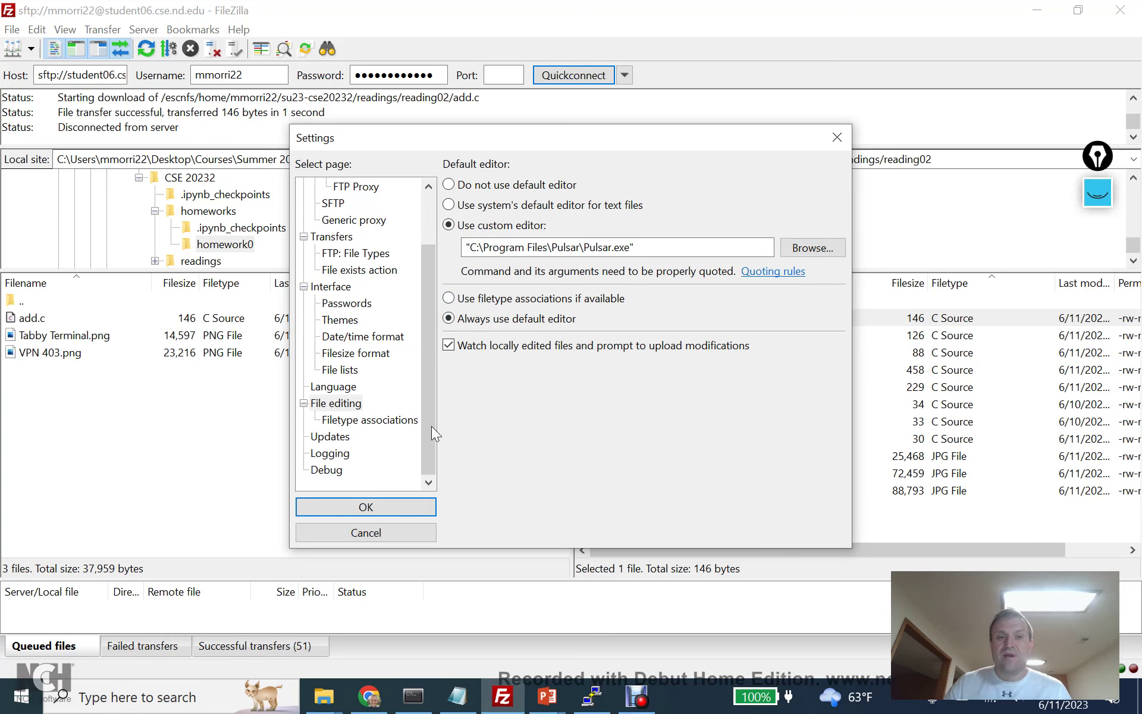
left_click(402, 505)
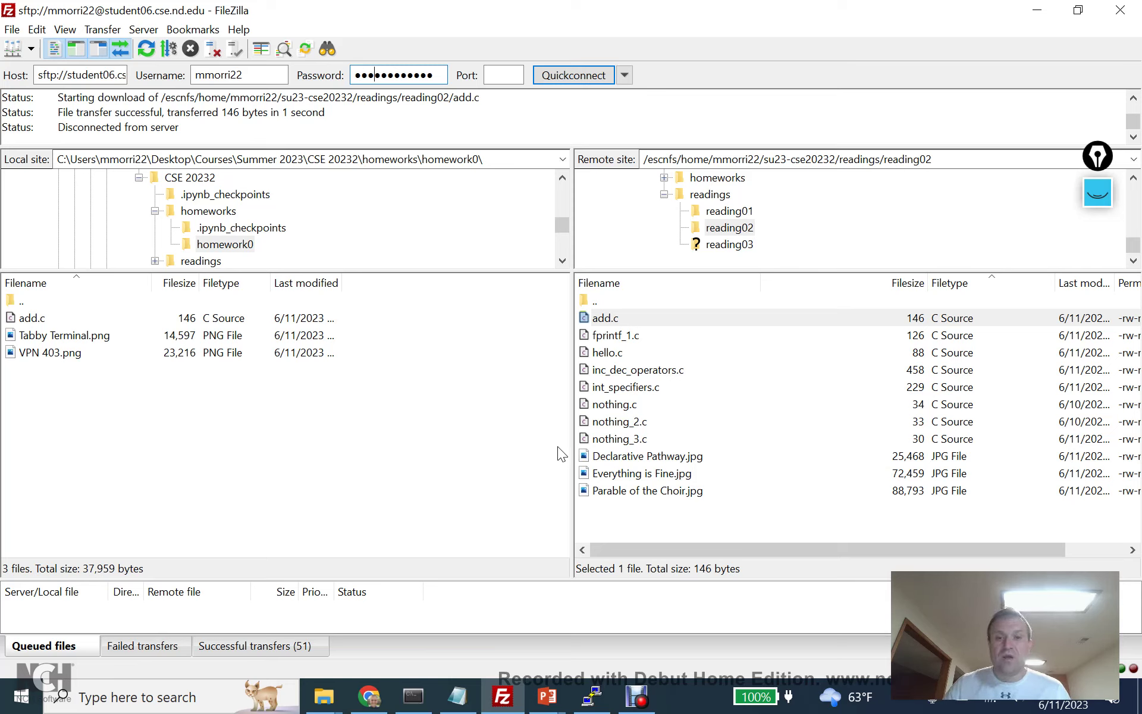
Open the remote file add.c from reading02 for editing, reopening the local copy.
left_click(613, 319)
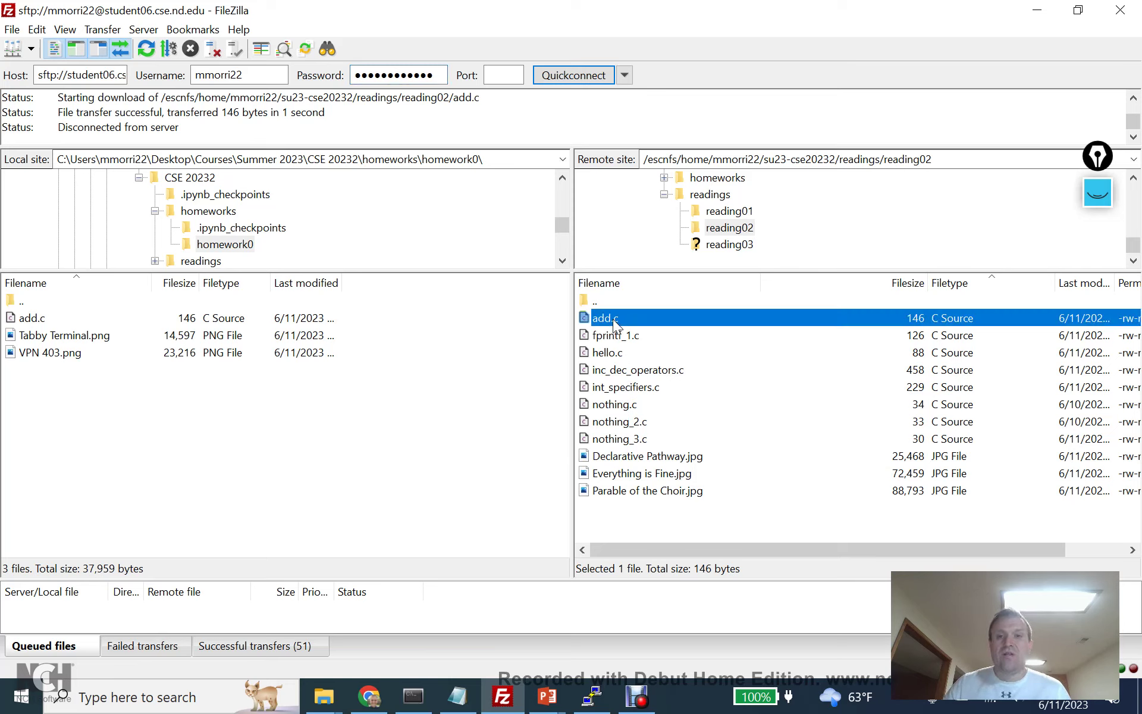
right_click(613, 320)
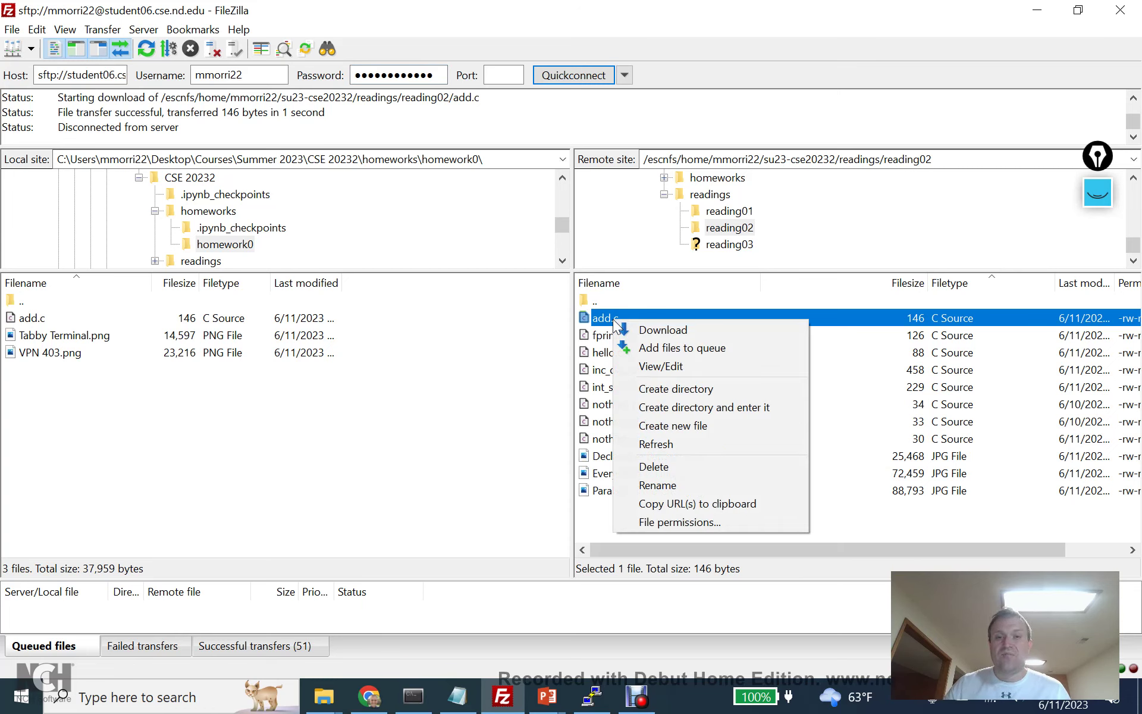
left_click(691, 366)
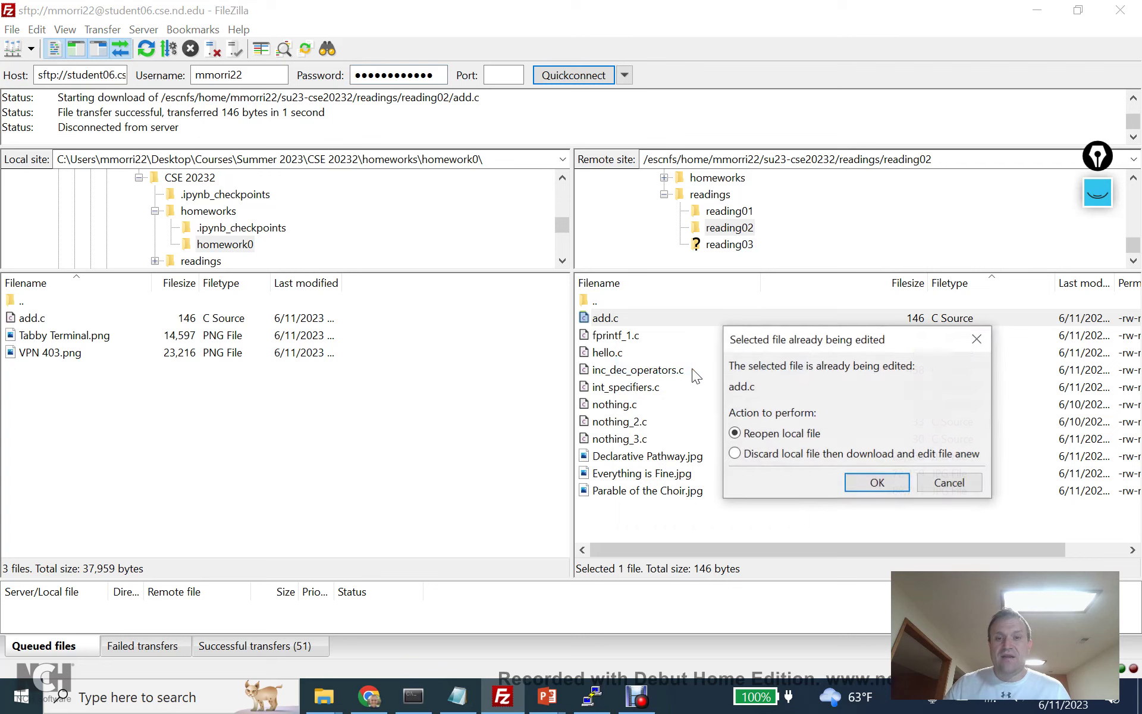
left_click(878, 484)
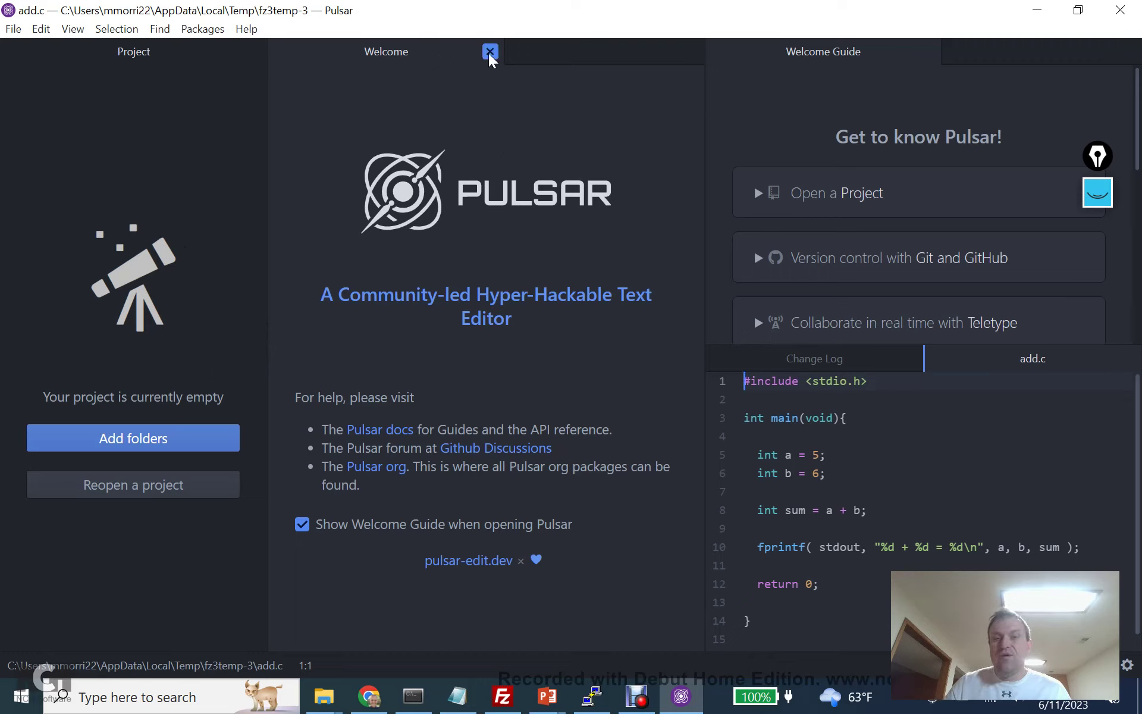
Close the Welcome, Welcome Guide and Change Log pages so only add.c stays open.
left_click(489, 52)
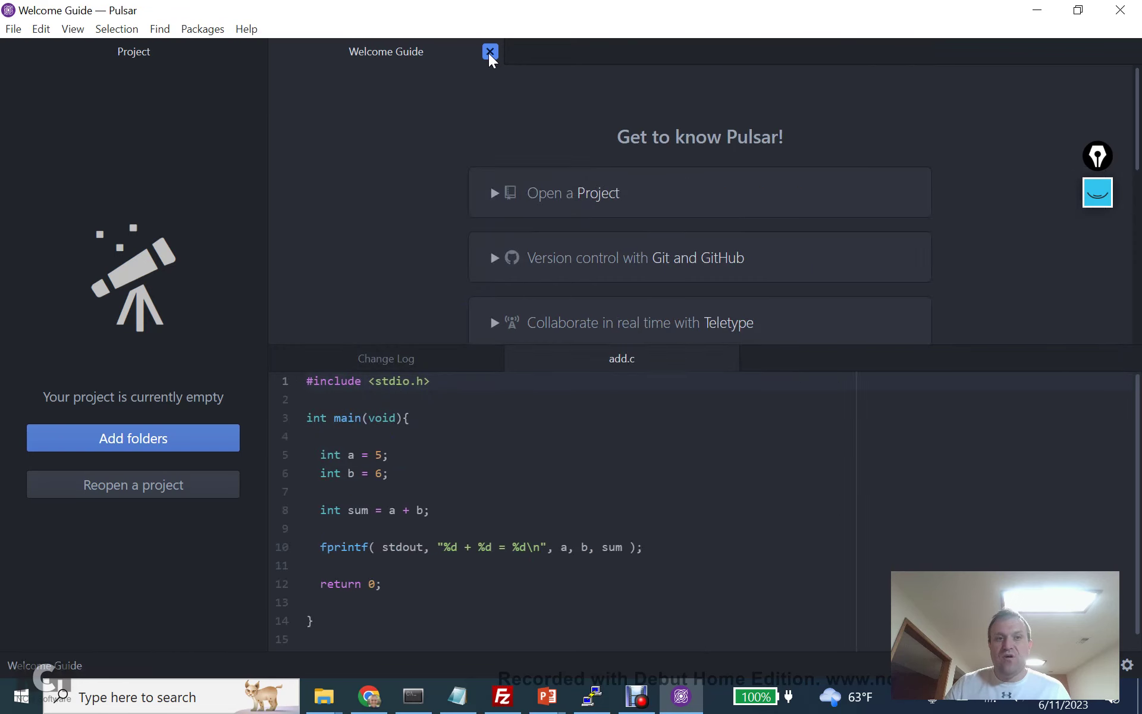
left_click(489, 52)
left_click(490, 52)
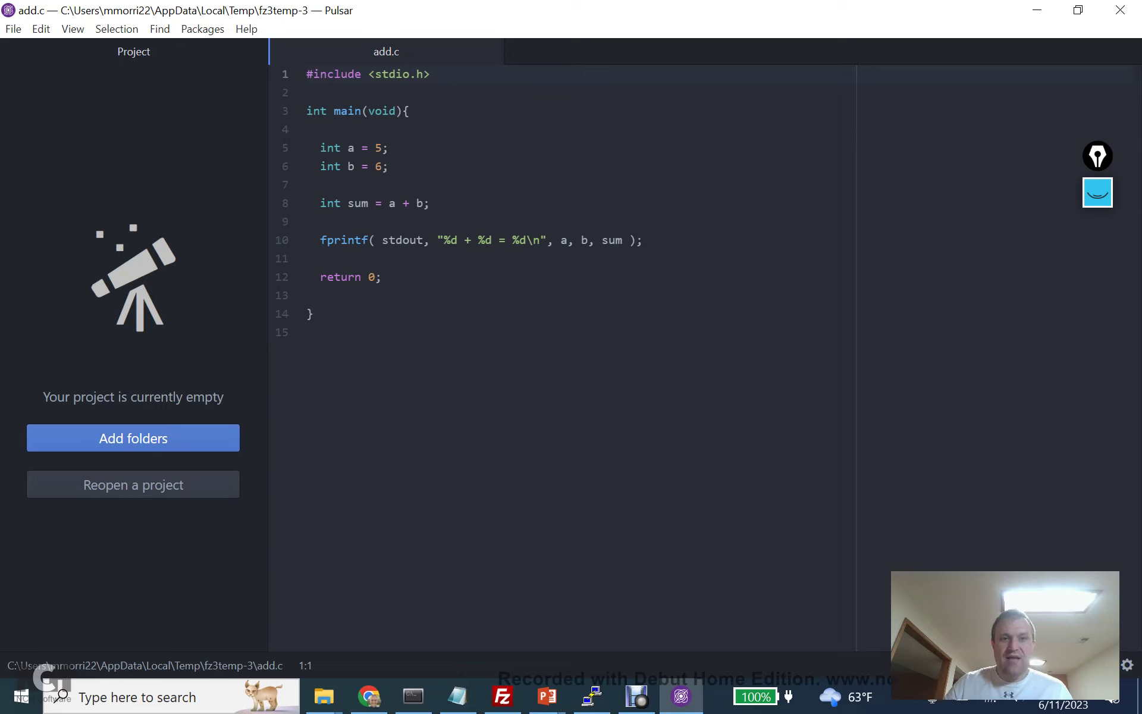
Switch to the PuTTY session, clear the terminal and list the current directory.
key("alt+Tab")
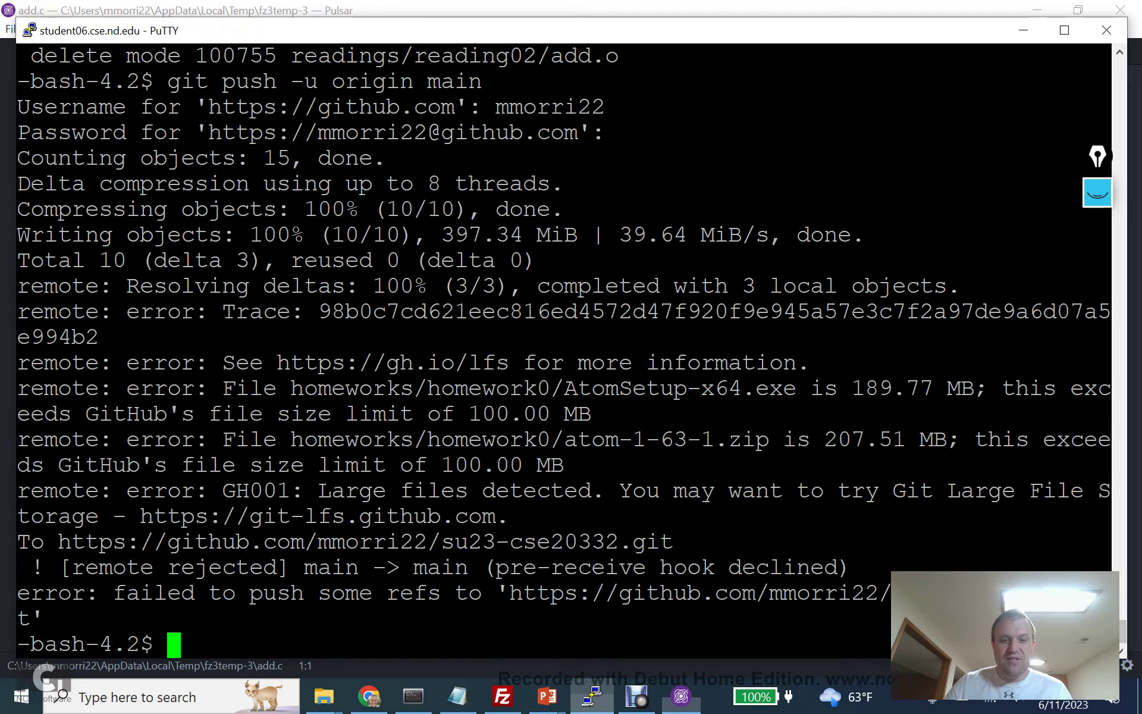
type("clear")
key("Return")
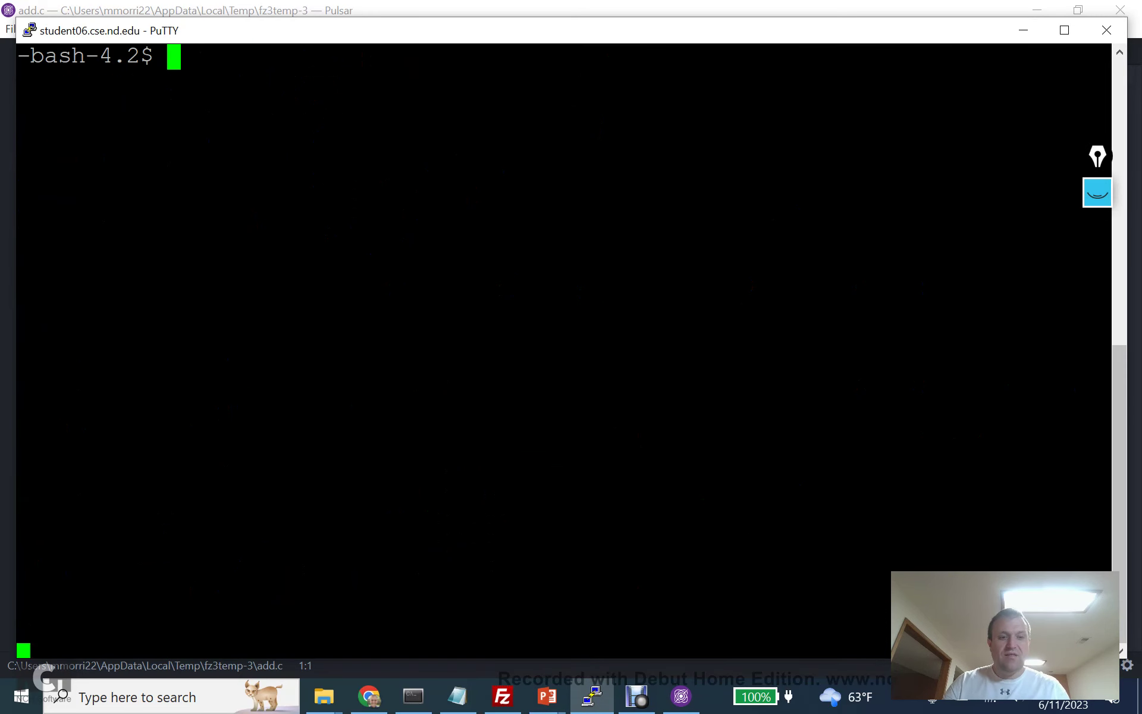
type("ls")
key("Return")
Change into the readings directory and its reading02 subdirectory, and list the files there.
type("cd read")
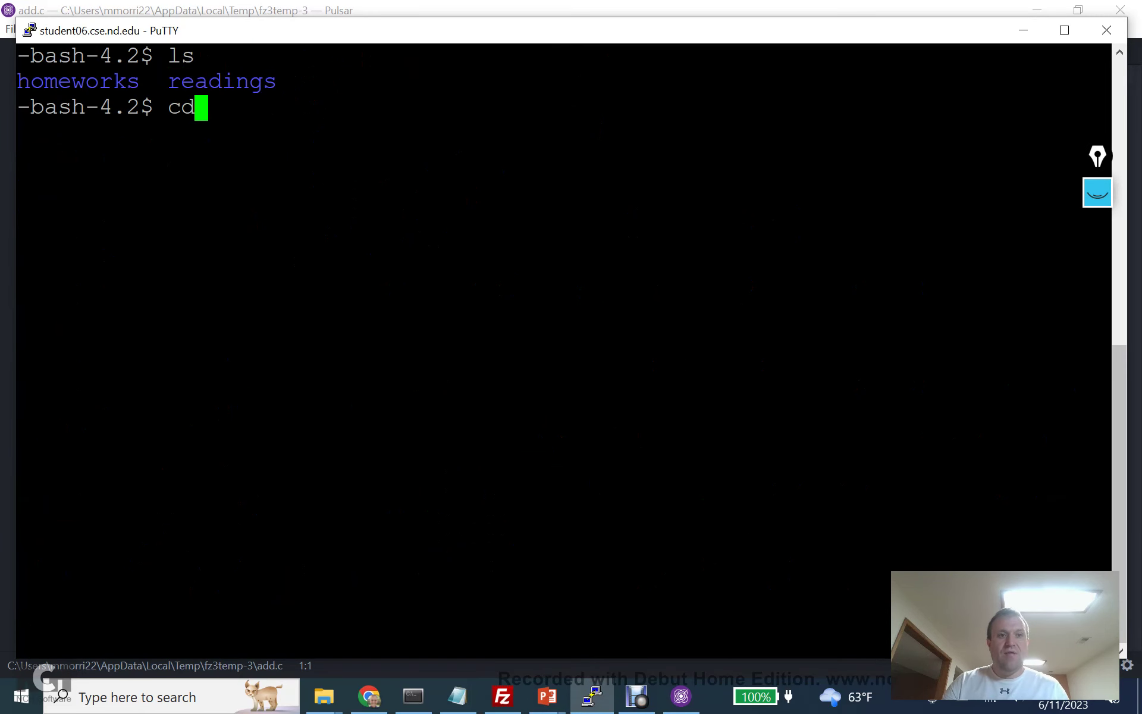
type("ing")
key("Return")
type("l")
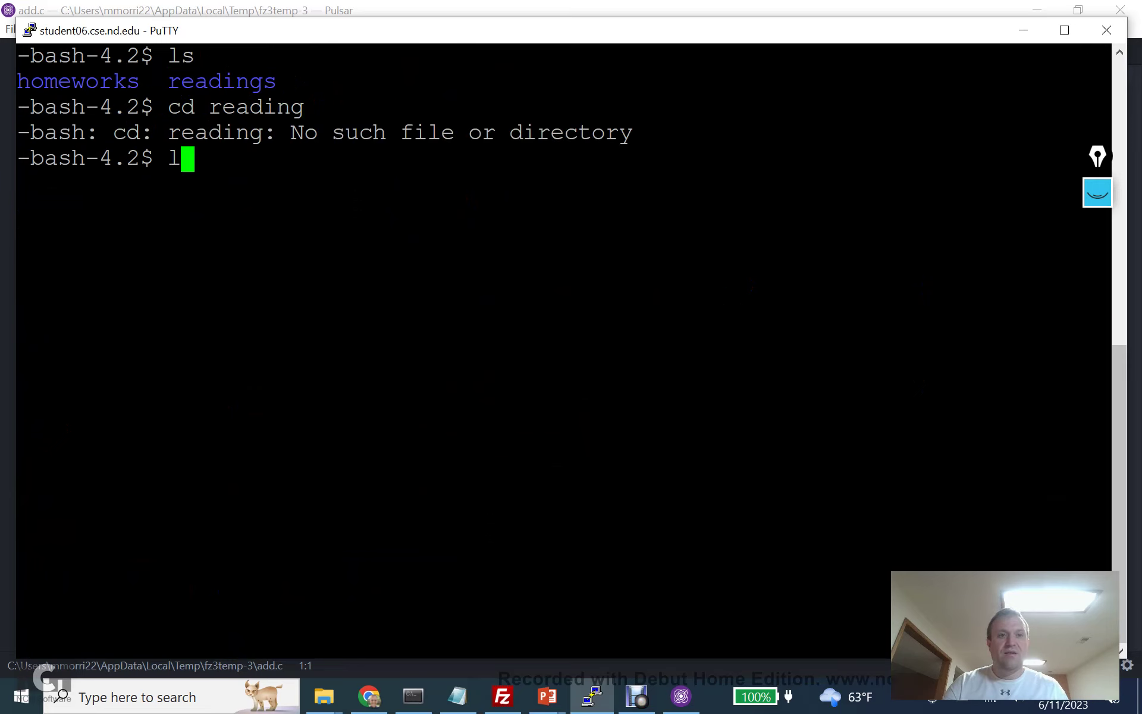
key("Up")
type("s")
key("Return")
type("cd reading02")
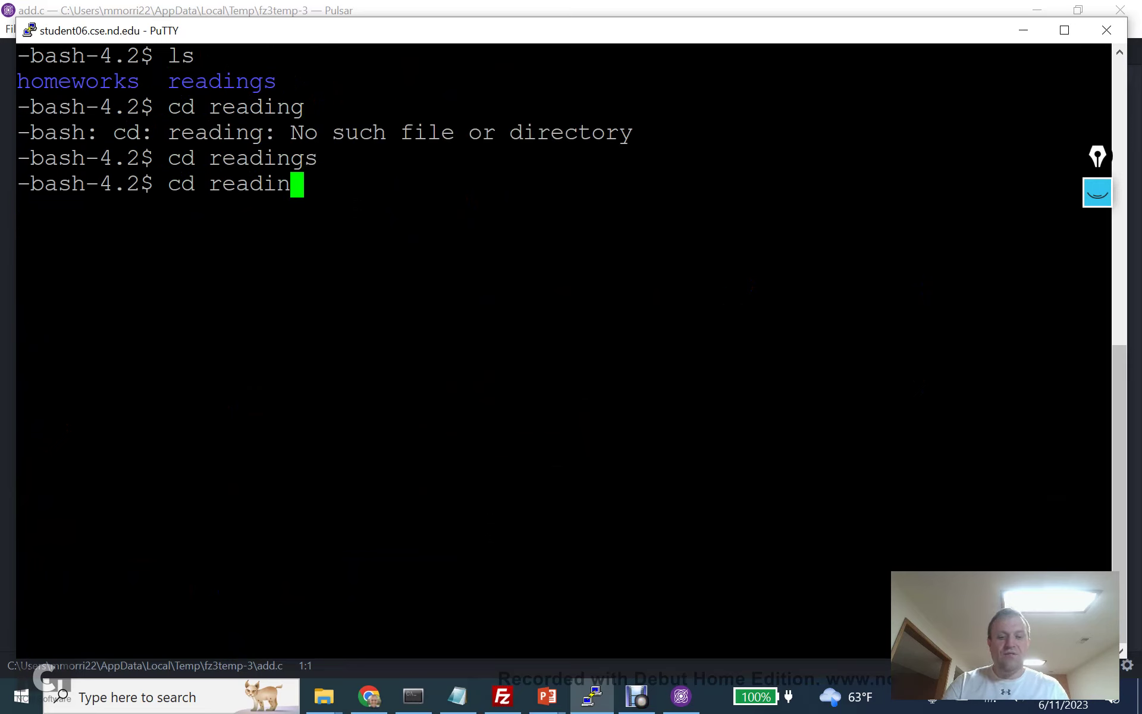
key("Return")
type("ls")
key("Return")
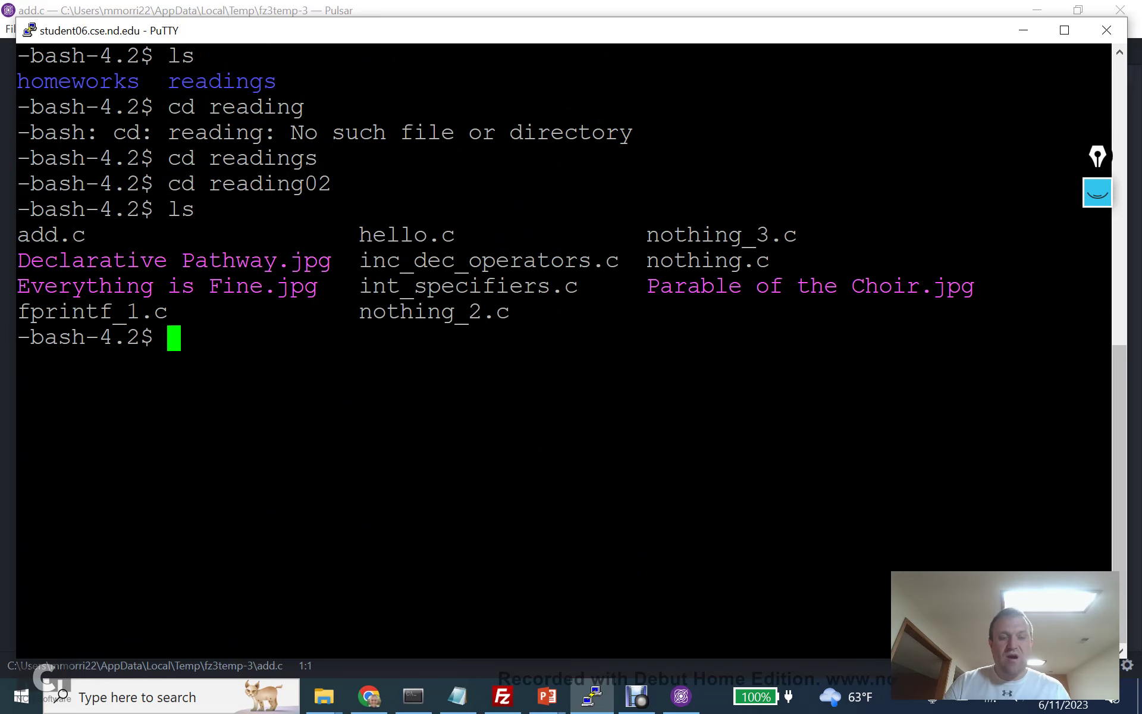
View the code of add.c in vim and quit without saving.
left_click_drag(98, 235, 195, 209)
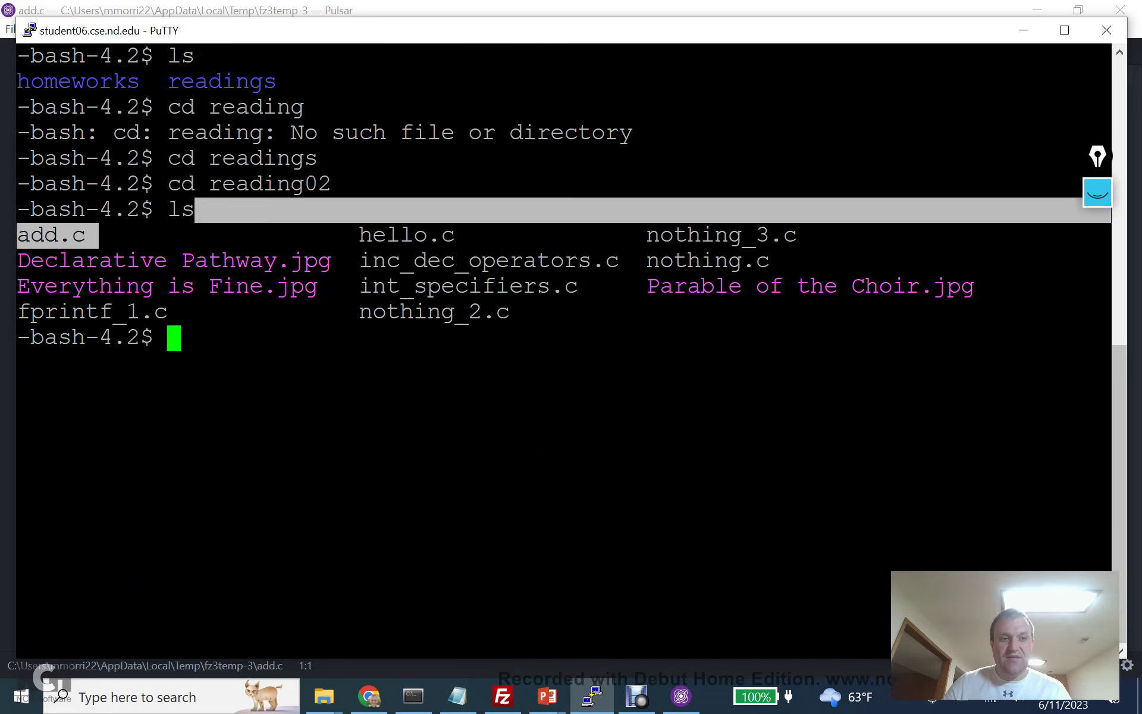
type("vim a")
type("dd.c")
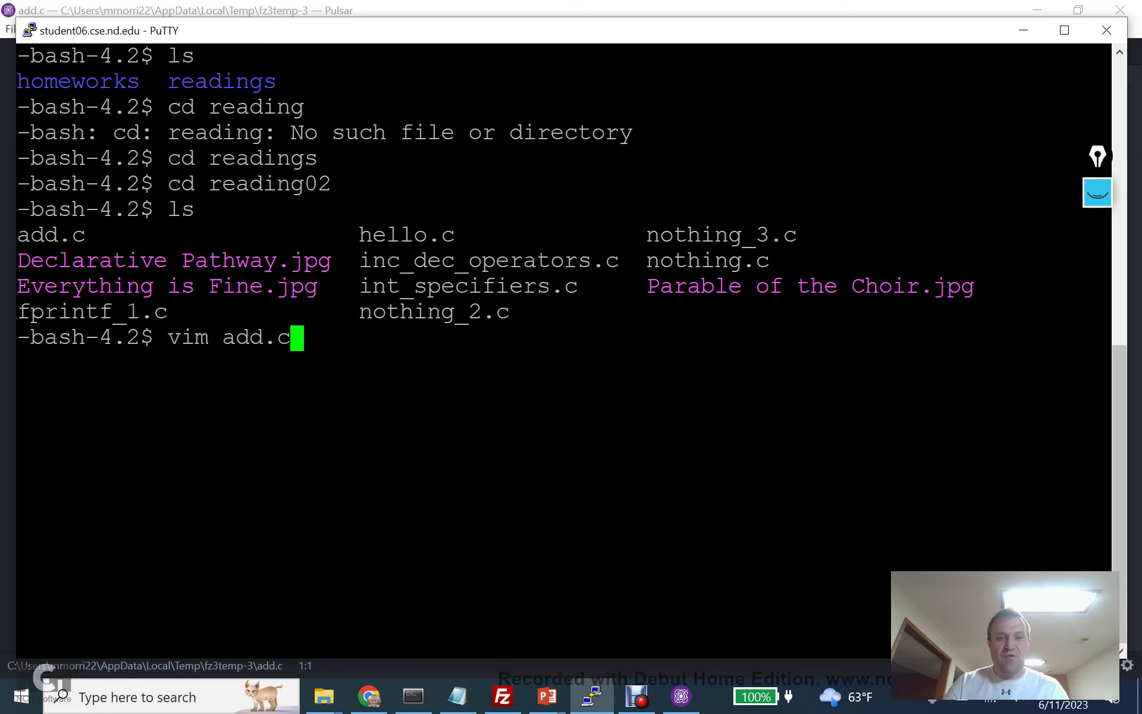
key("Return")
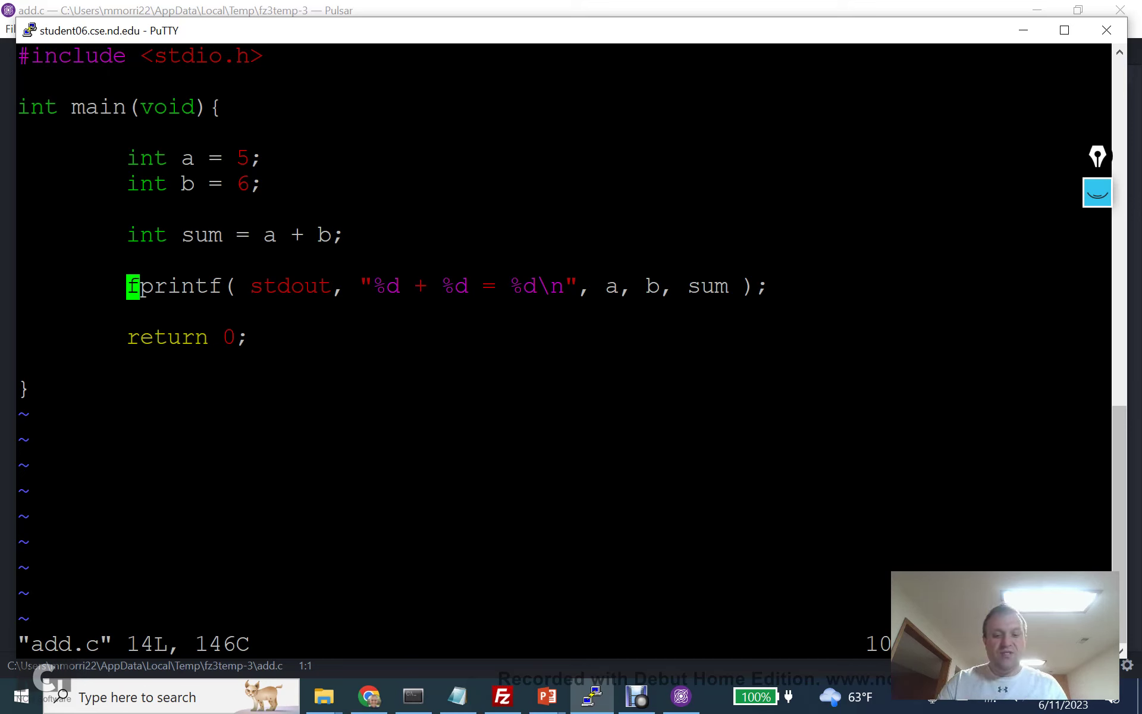
type(":q!")
key("Return")
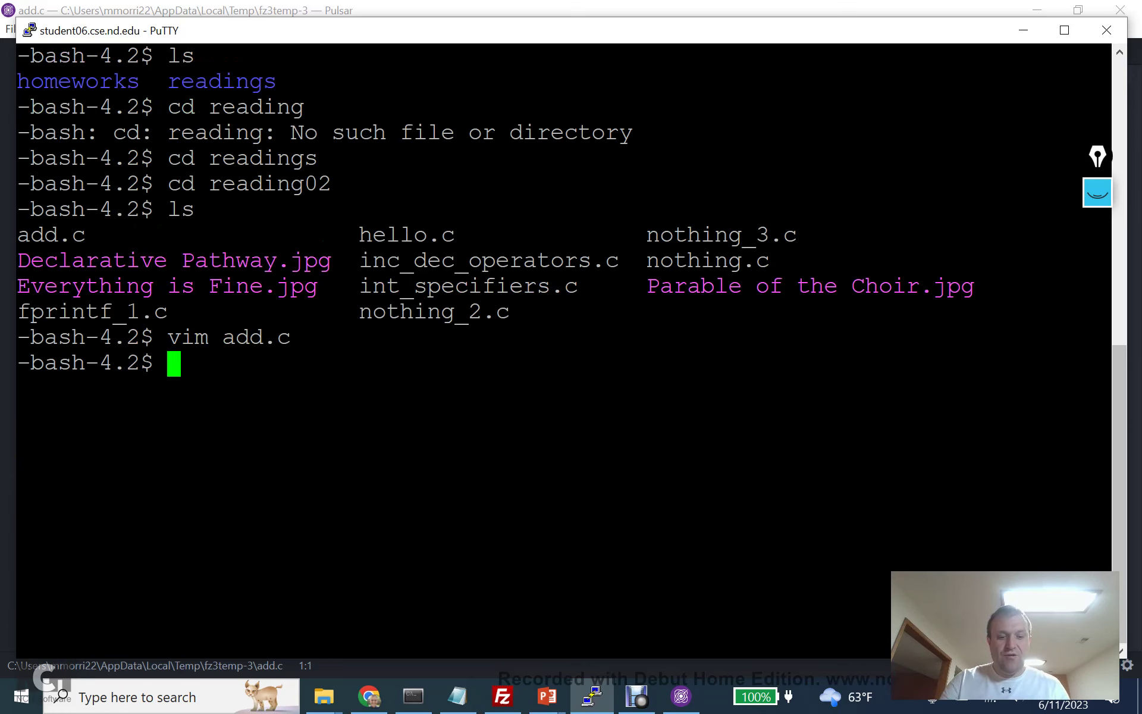
Compile add.c with gcc -Wall into the executable add and run it.
type("gcc -Wall add.c -o ")
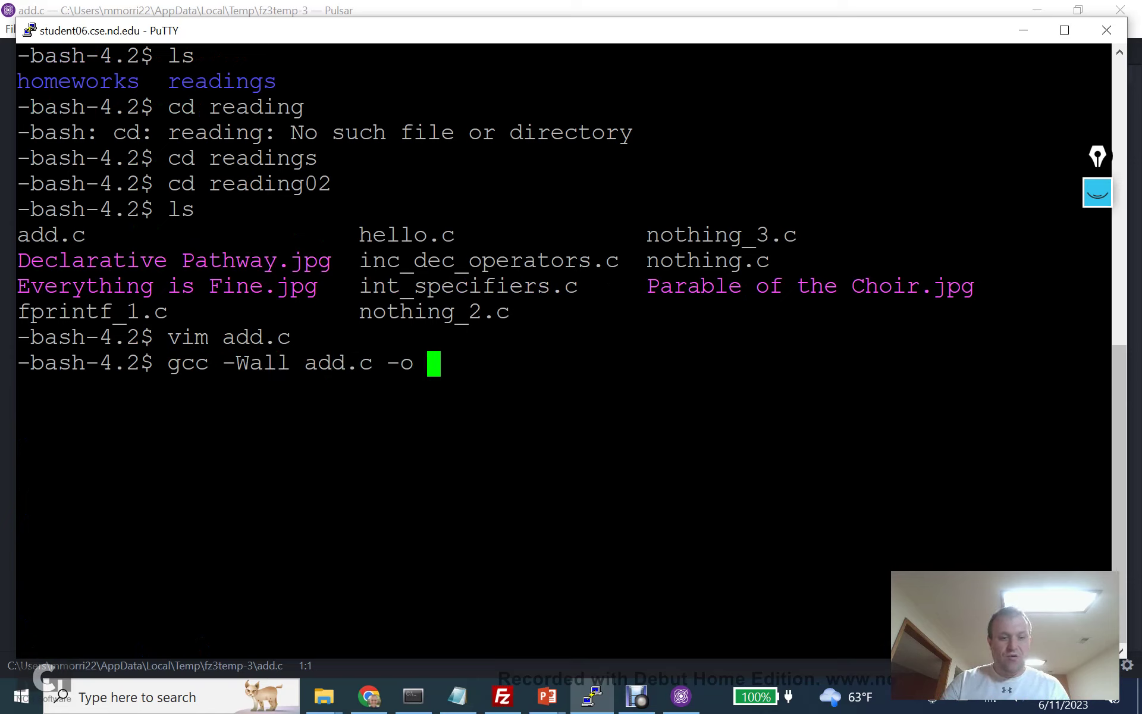
type("add")
key("Return")
type("./add")
key("Return")
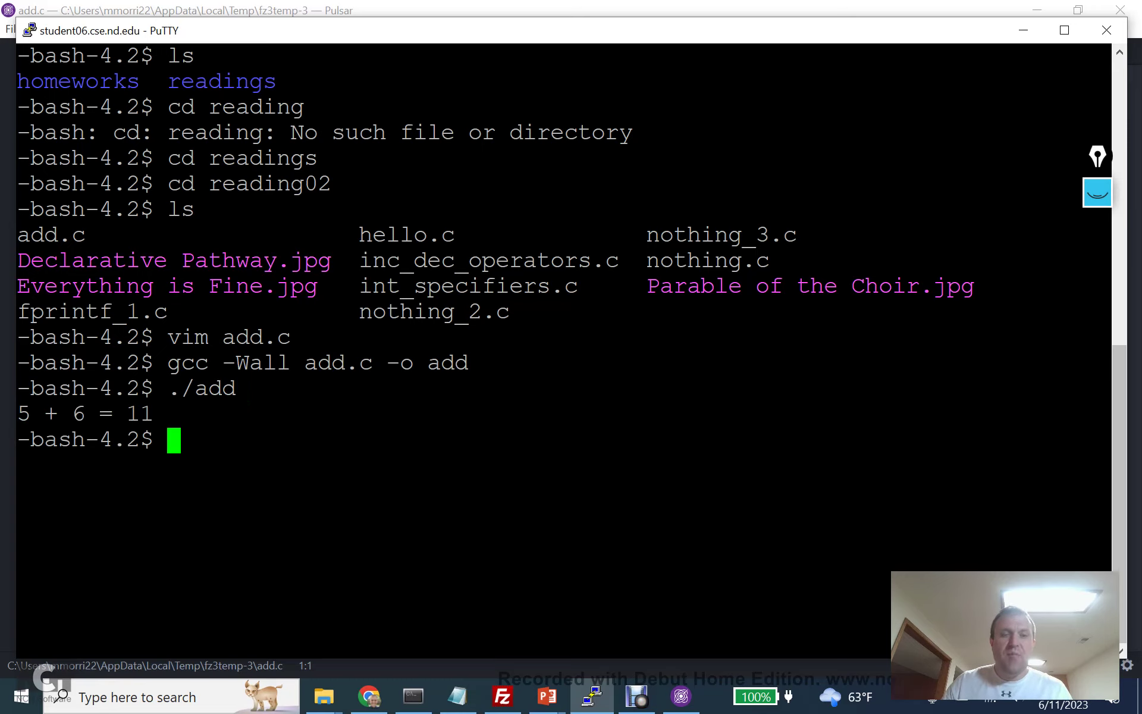
Switch to Pulsar, set the value of variable a to 6 in add.c, and enlarge the editor's font size.
left_click(680, 696)
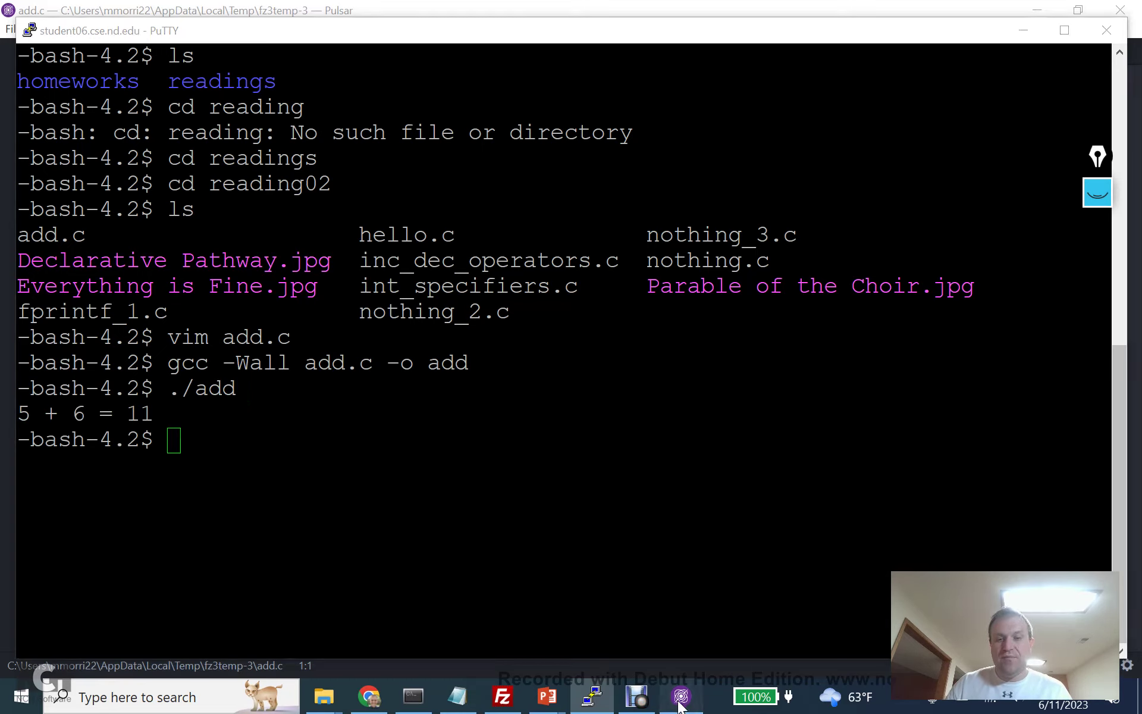
double_click(378, 147)
type("6")
key("ctrl+equal")
key("ctrl+equal")
key("ctrl+equal")
key("ctrl+equal")
key("ctrl+equal")
key("ctrl+equal")
key("ctrl+equal")
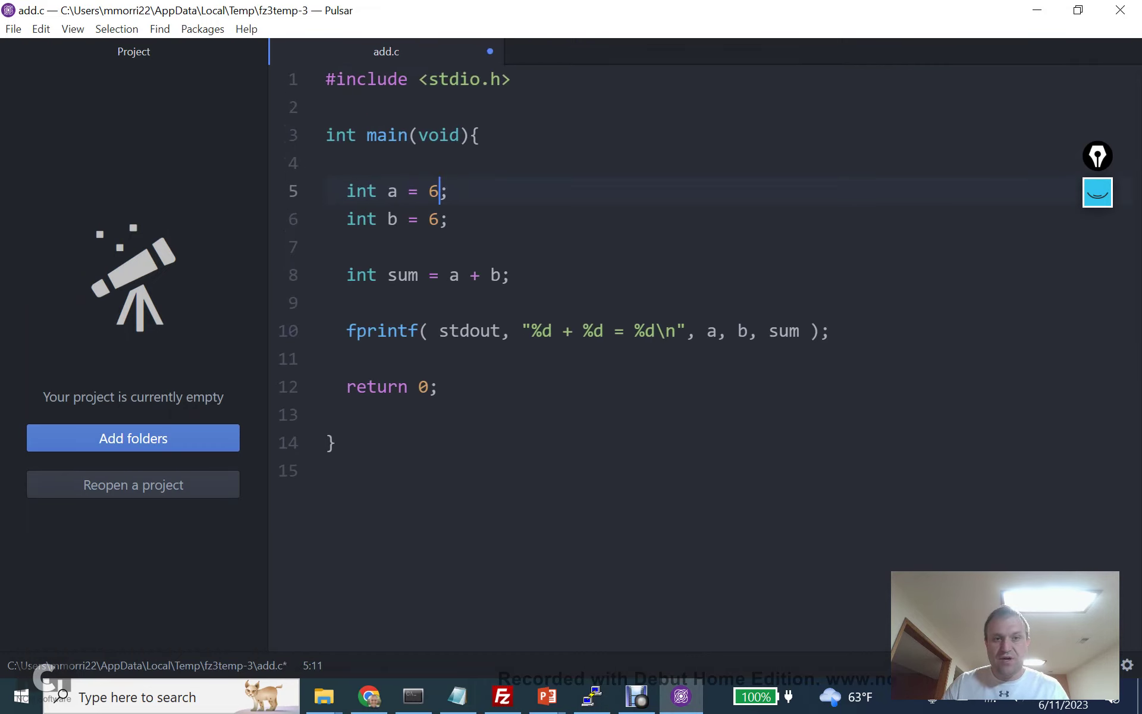
Set the value of variable b to 7 in add.c.
double_click(432, 219)
type("7")
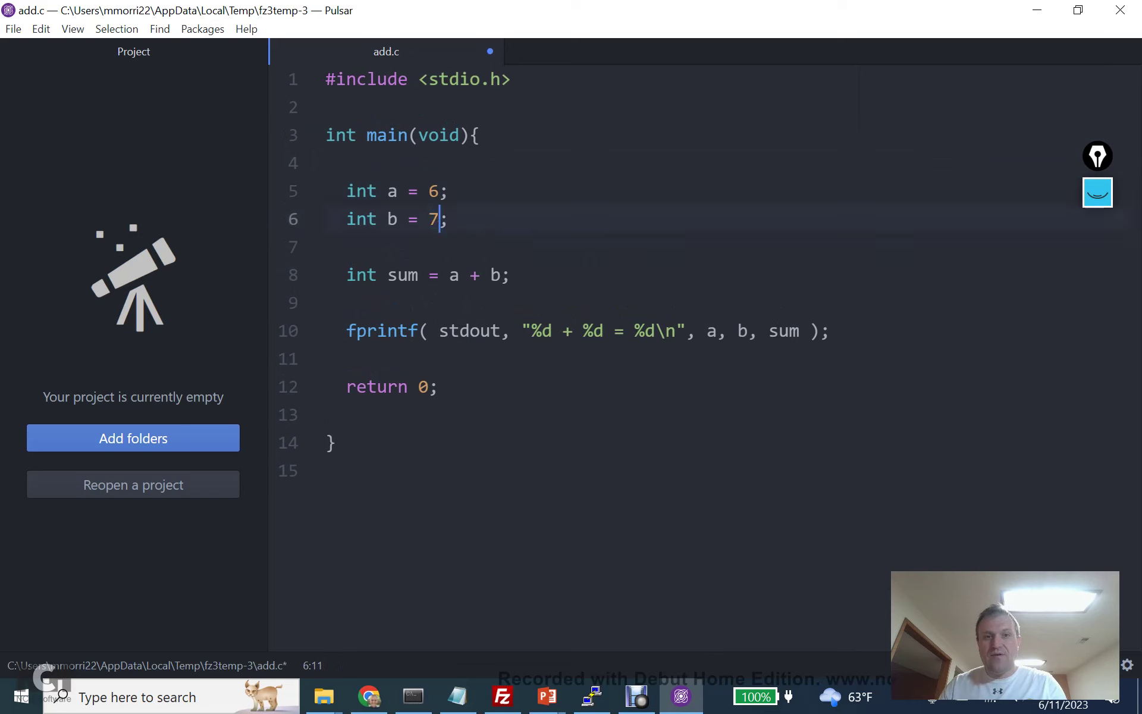
key("Right")
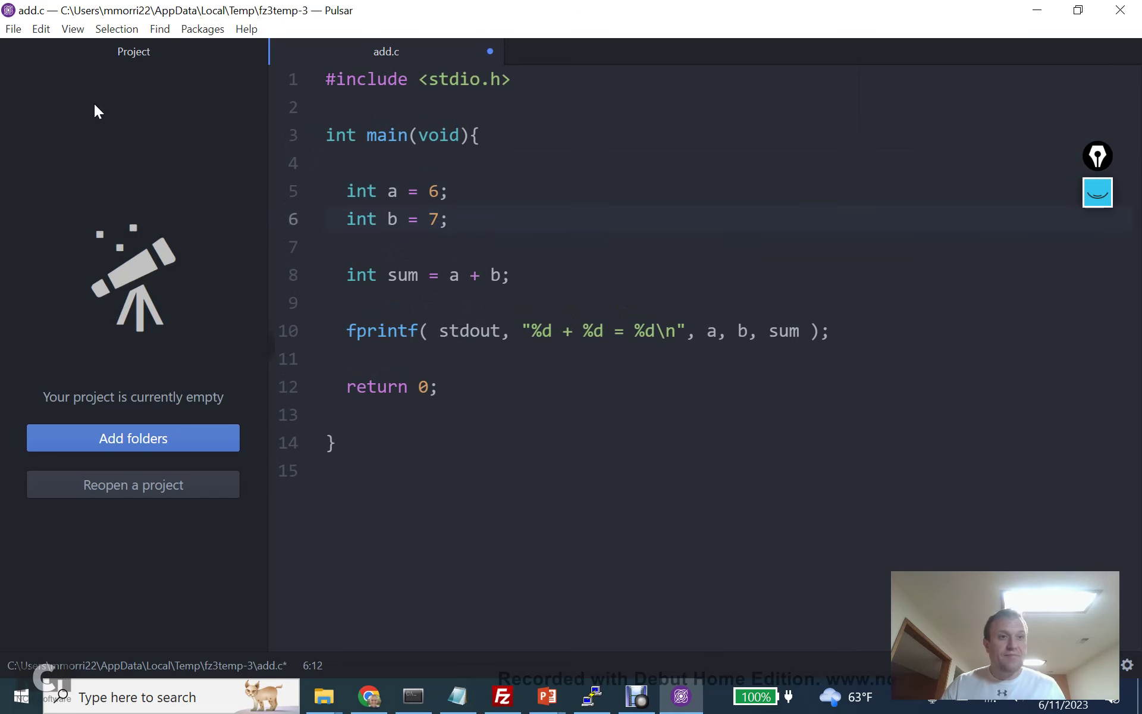
Save add.c, switch to FileZilla and upload the changed file back to the server.
left_click(10, 28)
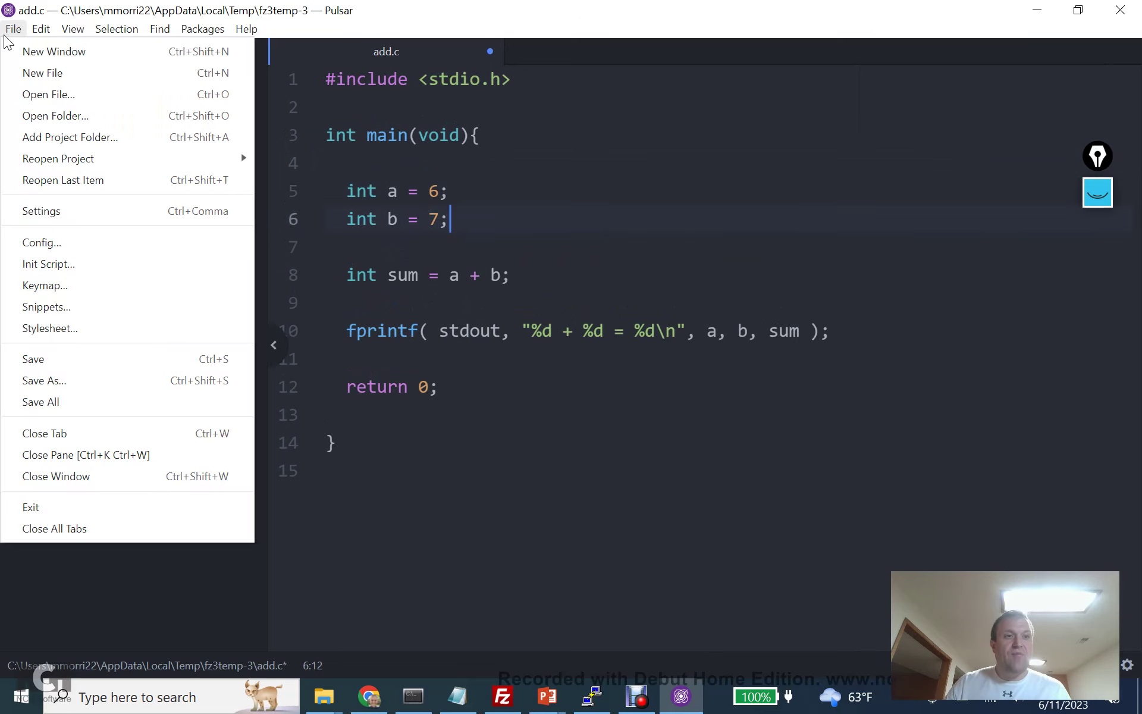
left_click(80, 359)
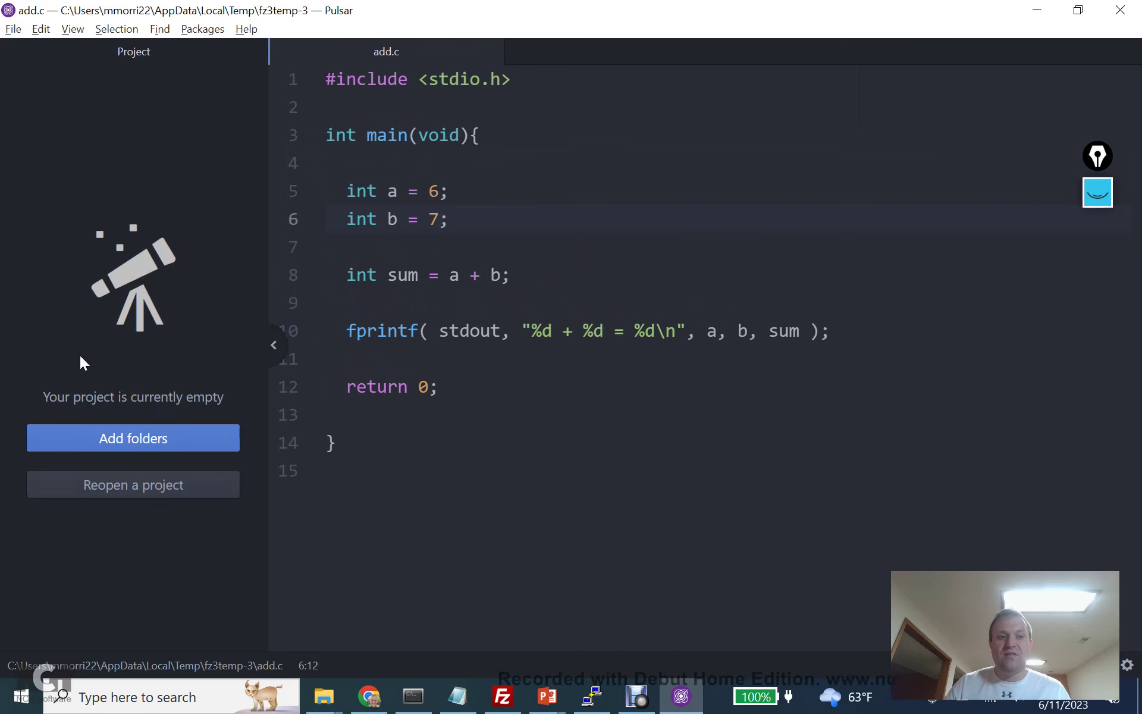
left_click(503, 701)
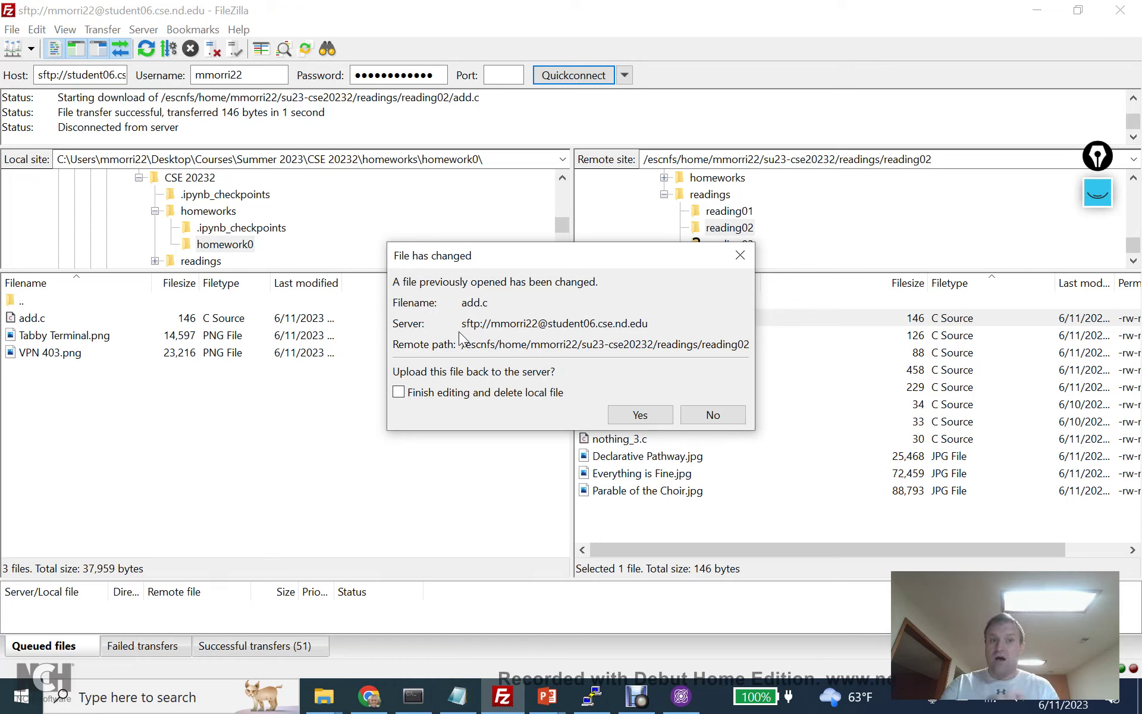
left_click(645, 416)
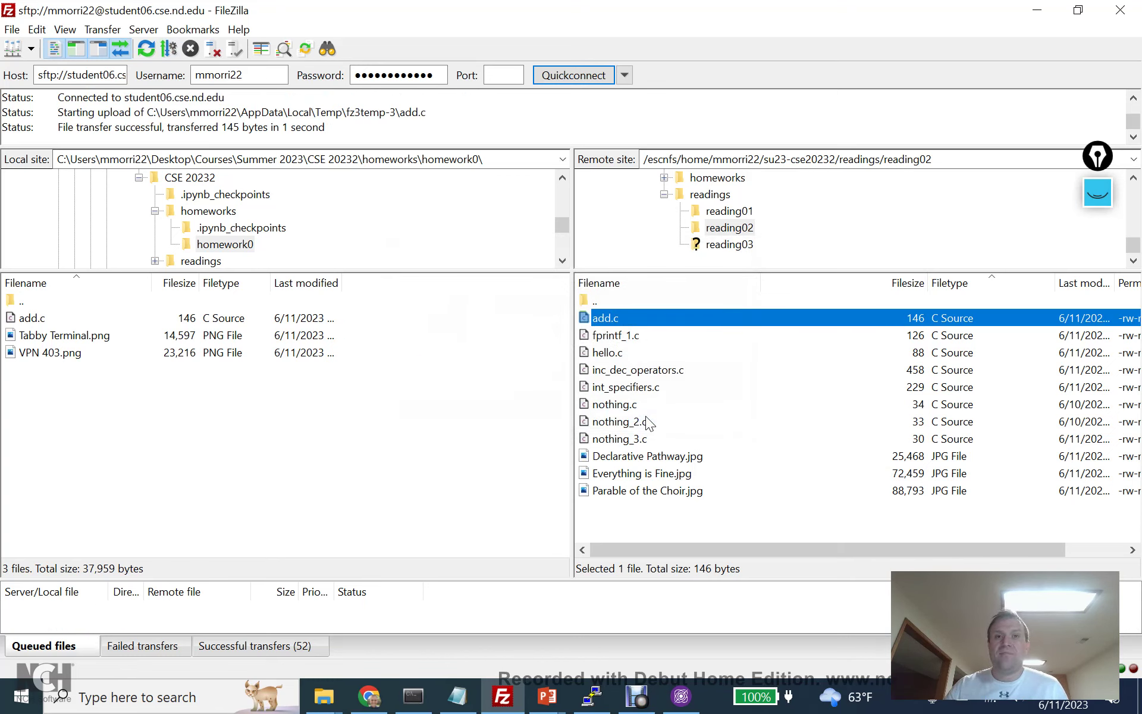
Switch to the PuTTY session, check the values of a and b in add.c with vim, and quit without saving.
left_click(592, 695)
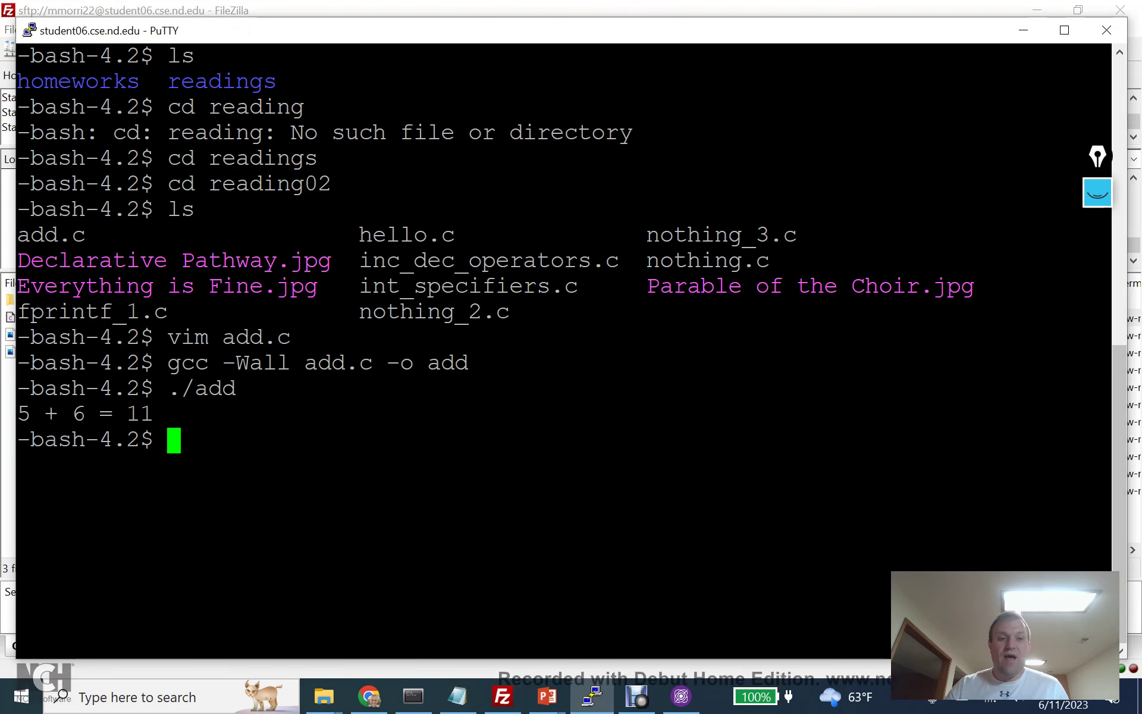
type("vim add.c")
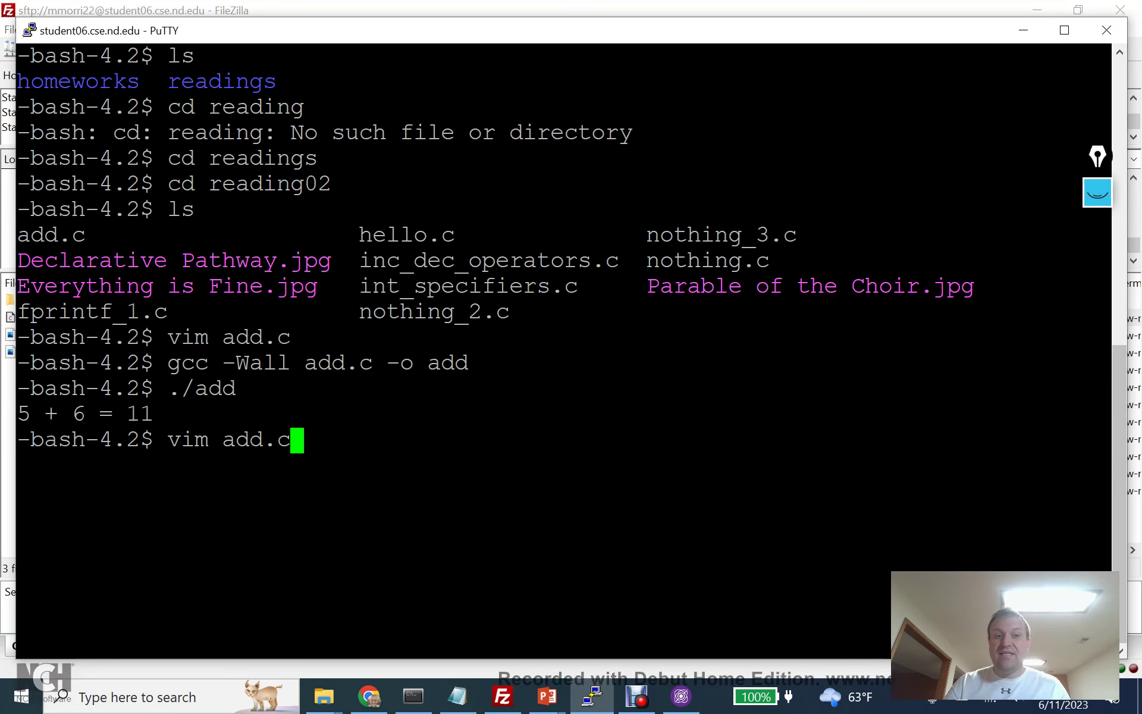
key("Return")
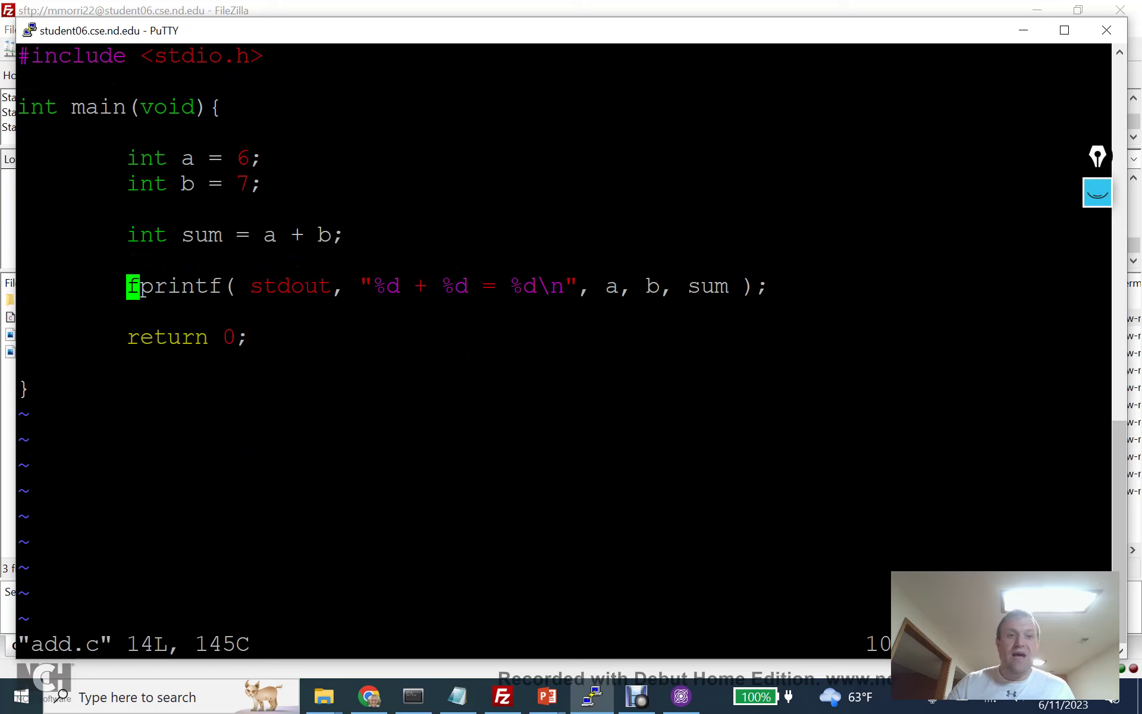
left_click_drag(24, 132, 1106, 209)
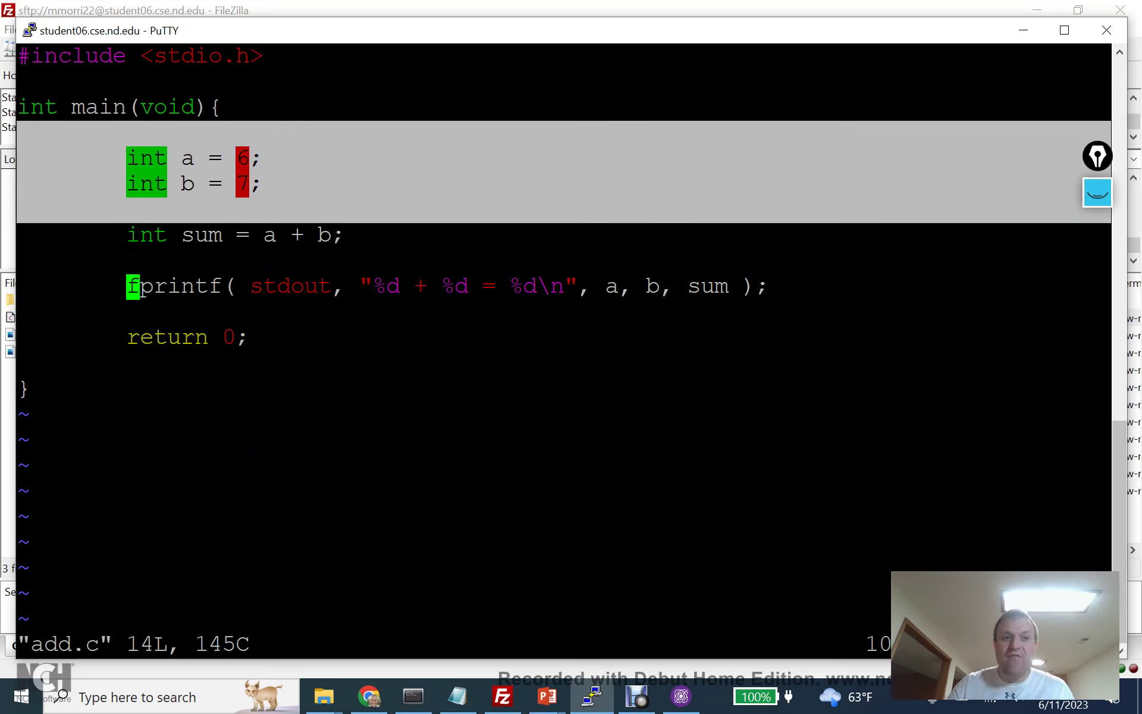
left_click(1106, 209)
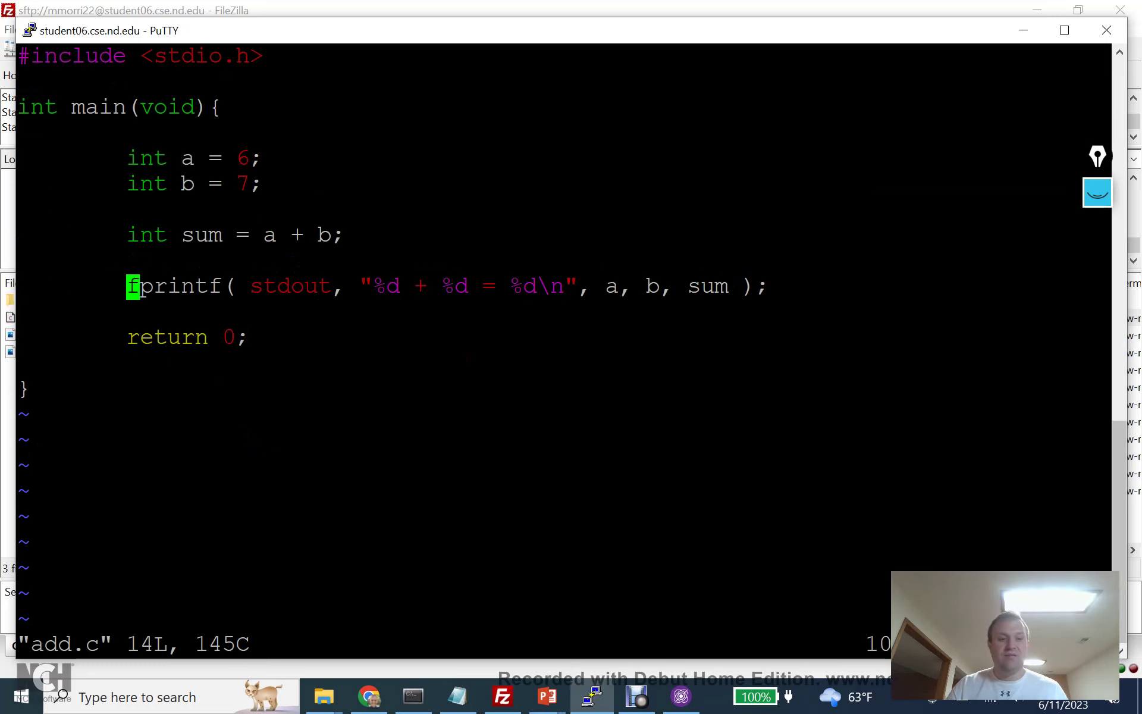
type(":q!")
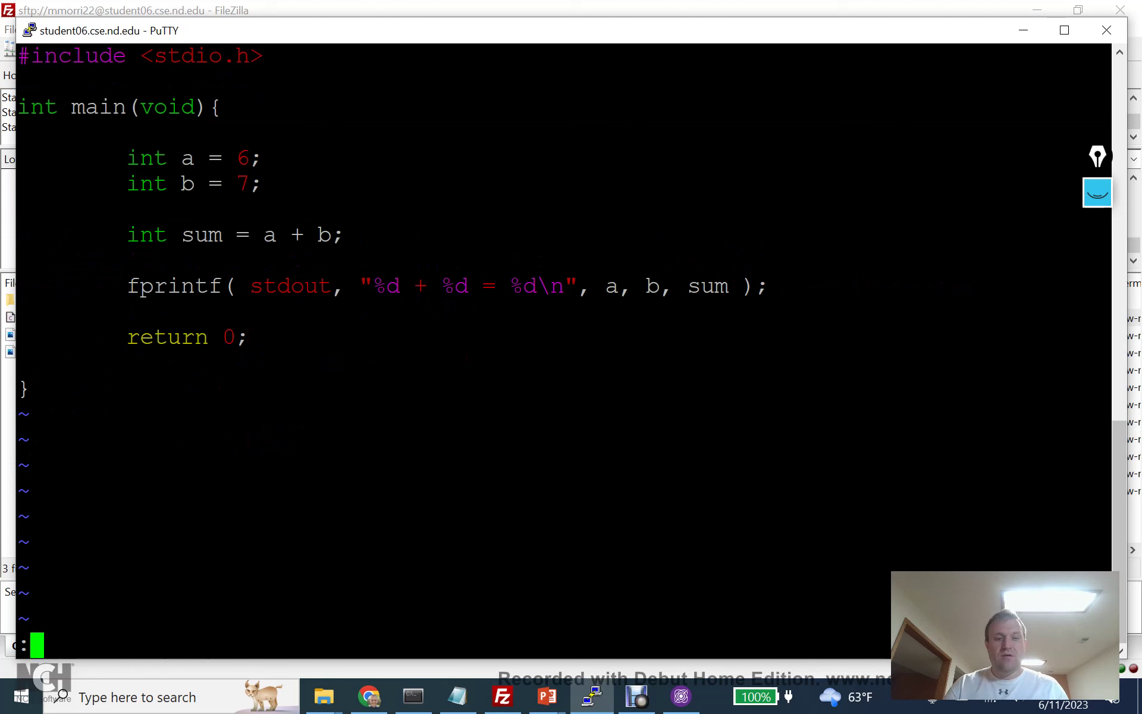
key("Return")
Run the existing add executable again without recompiling.
key("Up")
key("Up")
key("Down")
key("Down")
key("Up")
key("Return")
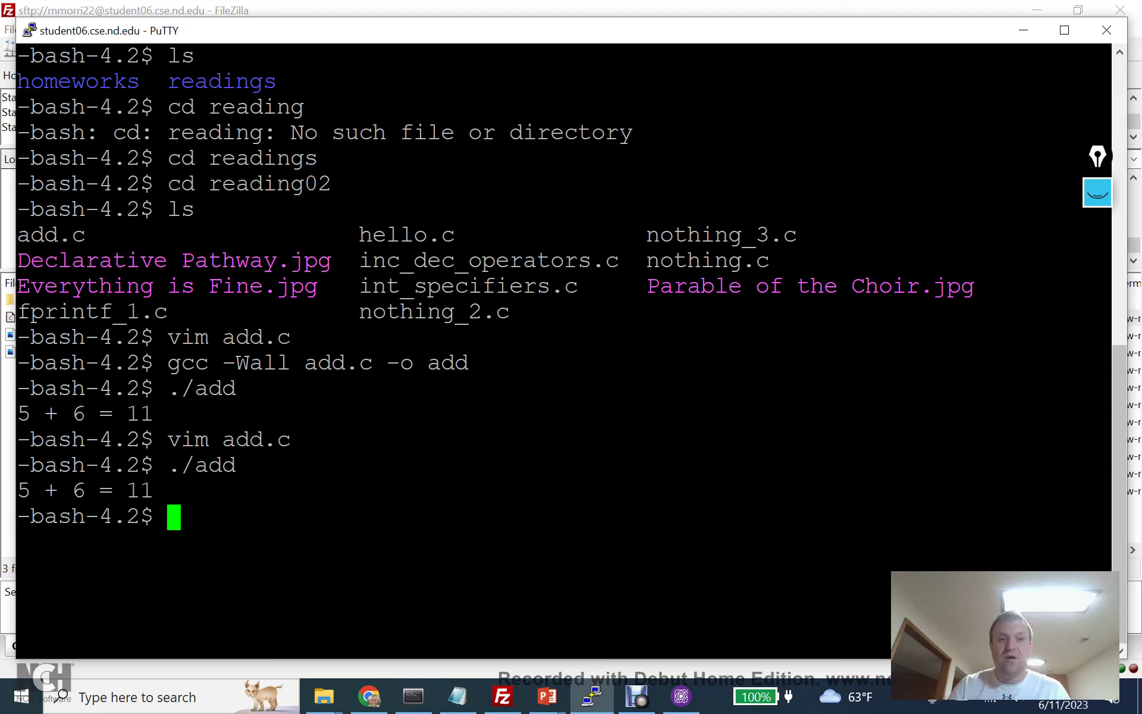
Recompile the edited add.c with gcc -Wall into the executable add and run the new build.
key("Up")
key("Up")
key("Up")
key("Up")
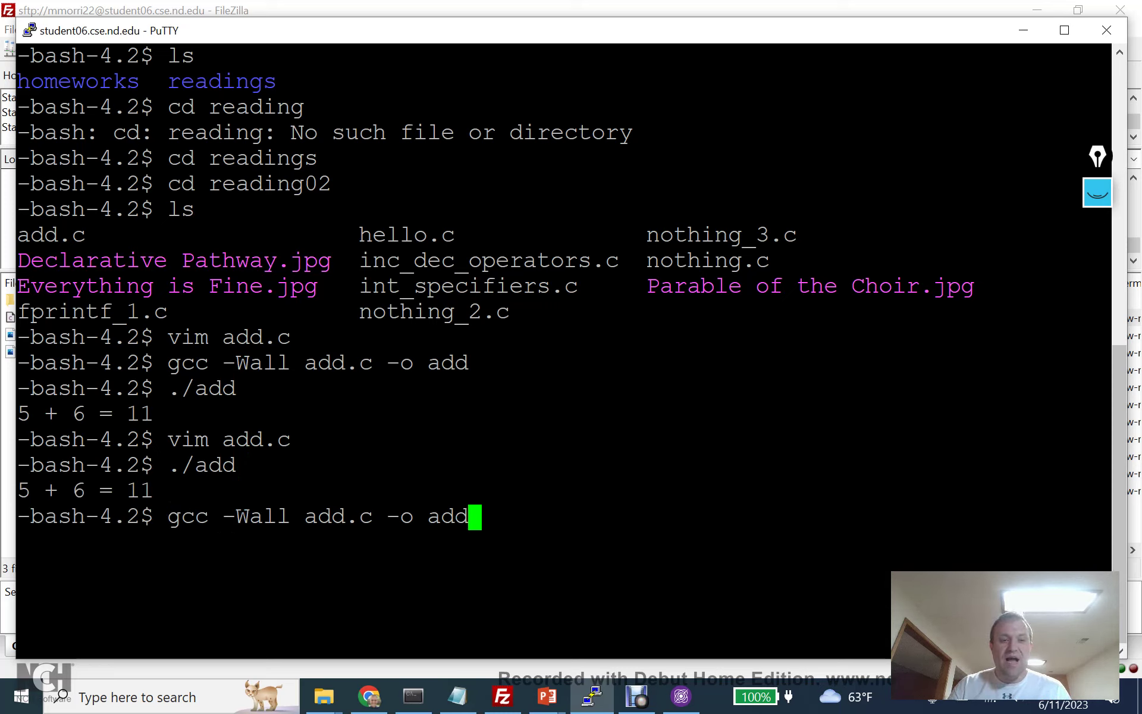
key("Return")
key("Up")
key("Up")
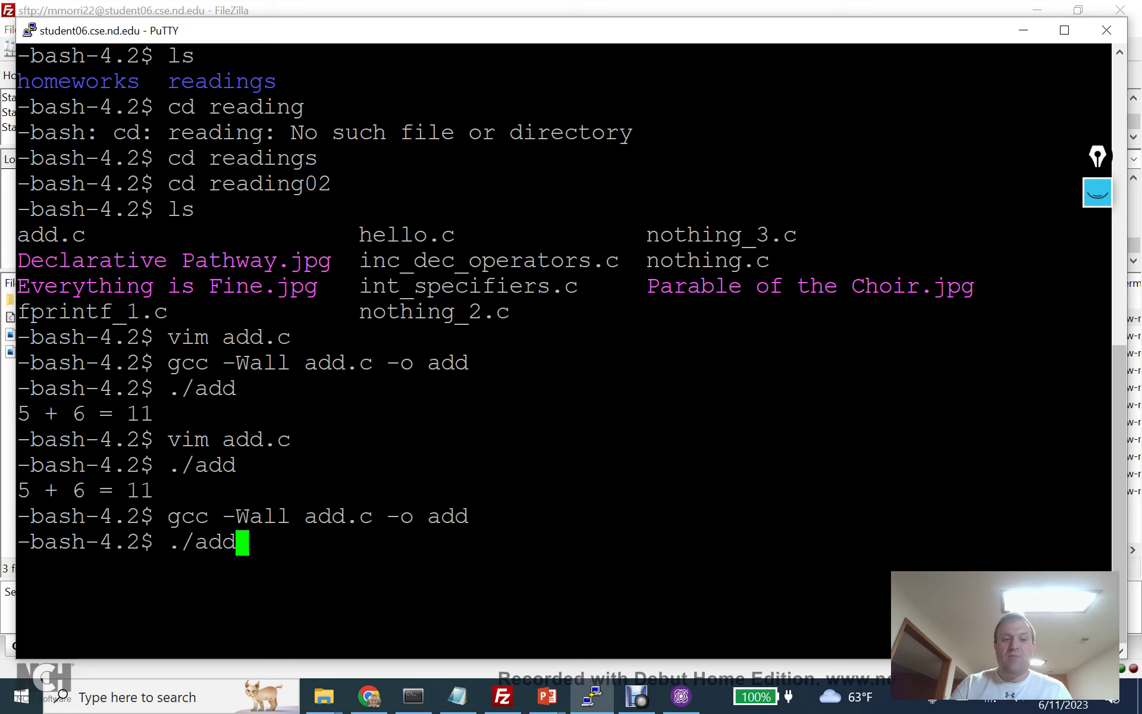
key("Return")
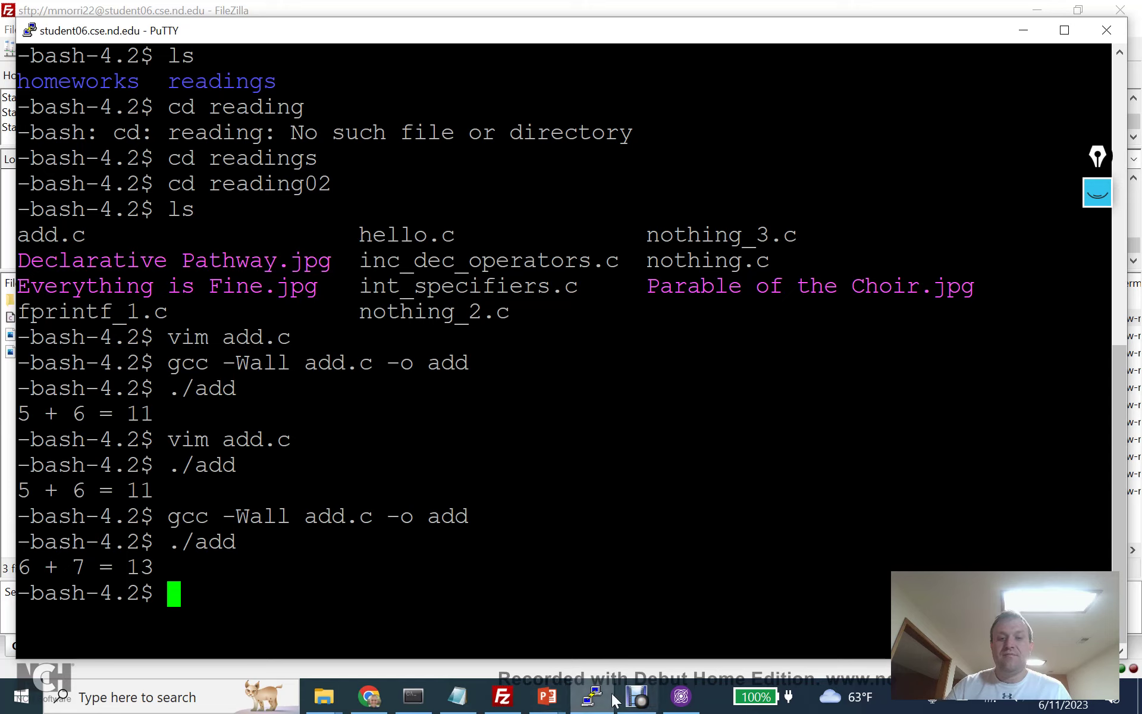
left_click(636, 695)
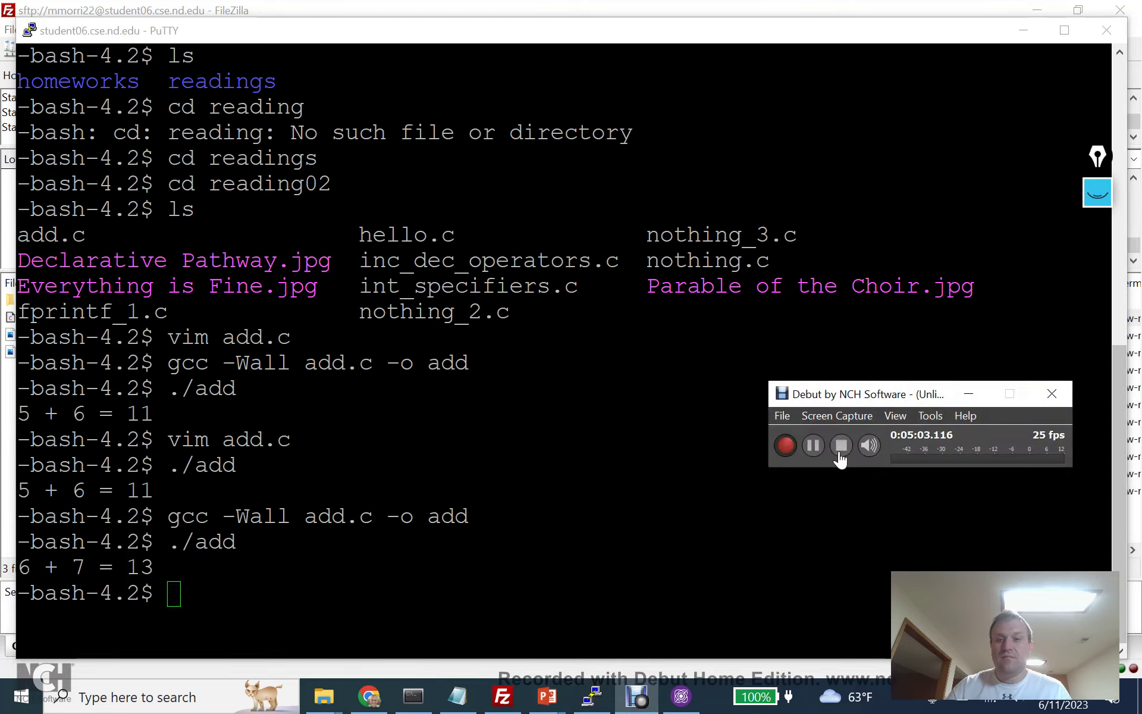